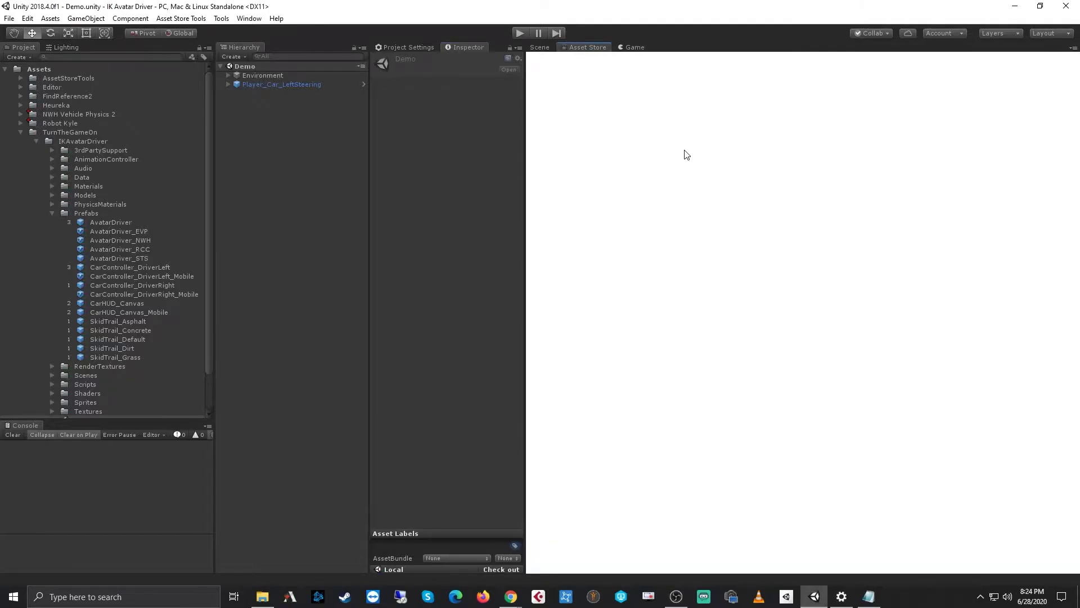
# Step: Search the Asset Store for "robot kyle" and open the Space Robot Kyle asset page
pyautogui.click(742, 111)
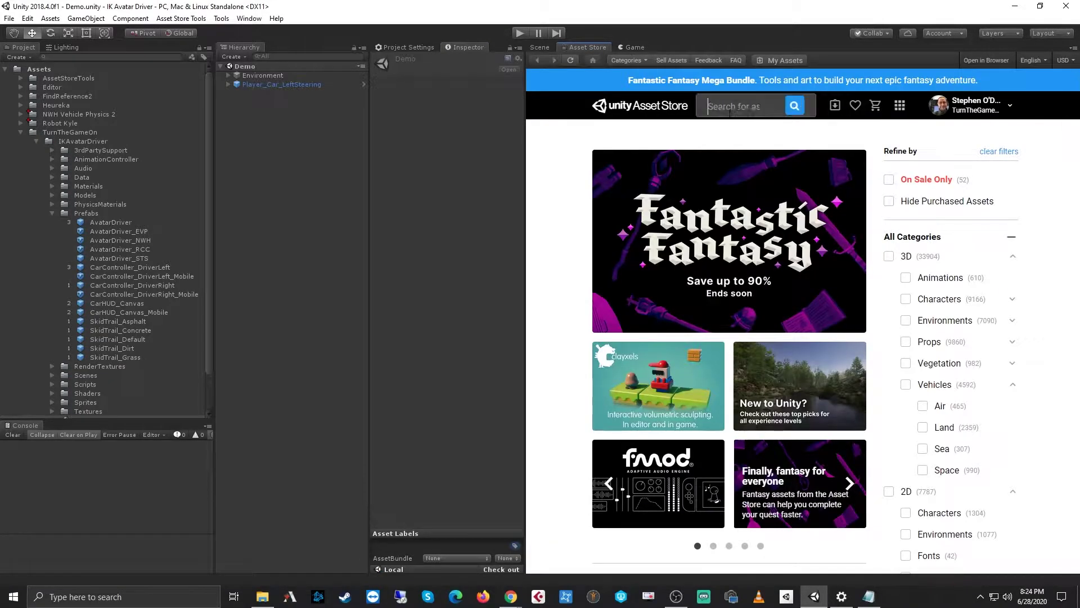
pyautogui.write('robo')
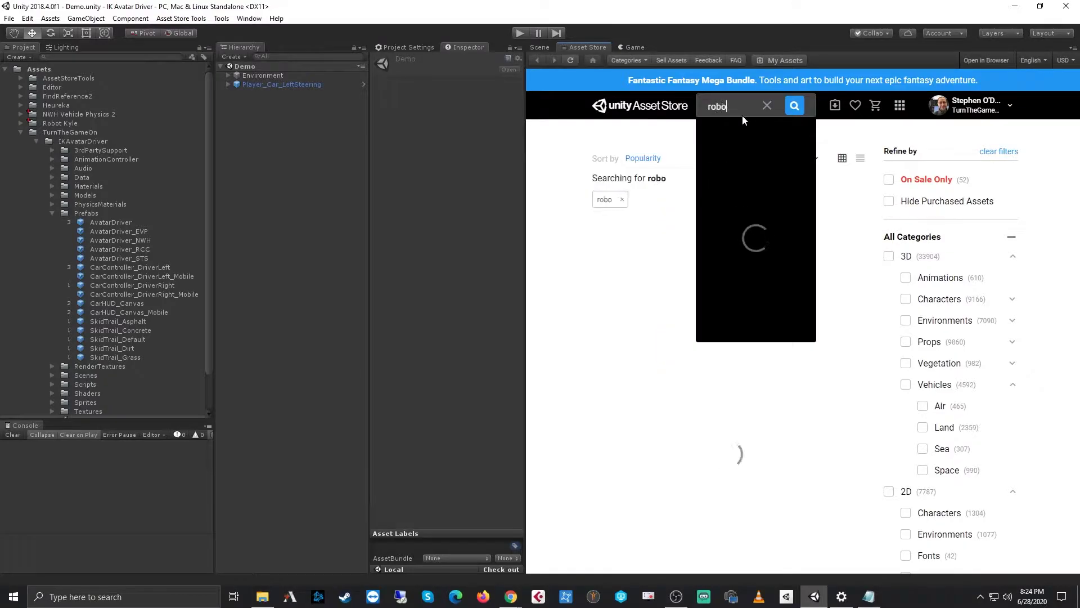
pyautogui.write('t kyle')
pyautogui.press('Return')
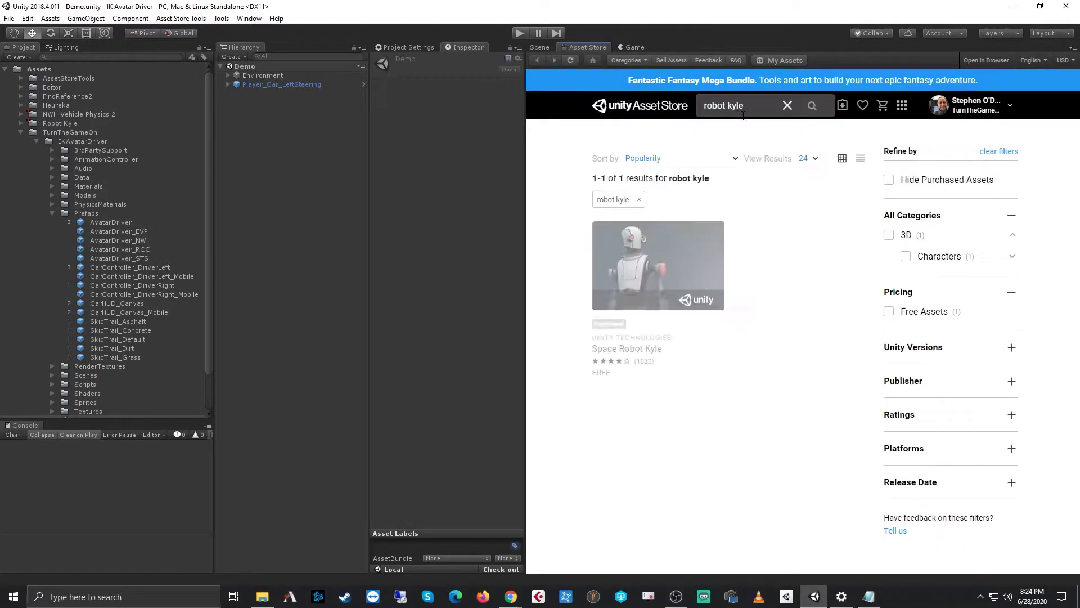
pyautogui.click(650, 262)
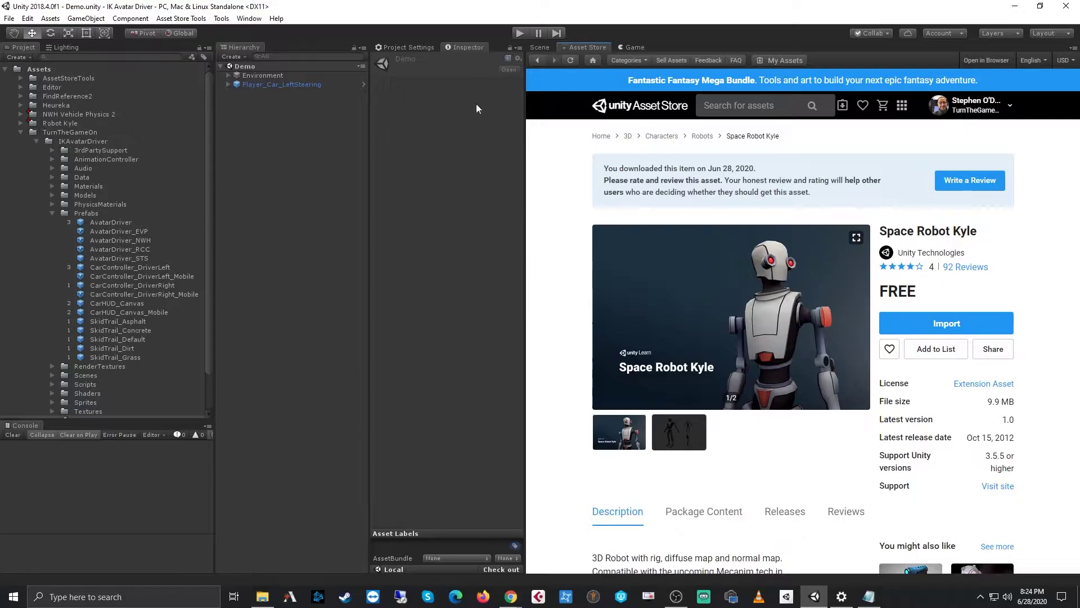
# Step: Set the rig animation type of the Robot Kyle model to Humanoid and apply the import settings
pyautogui.click(539, 48)
pyautogui.click(21, 124)
pyautogui.click(36, 141)
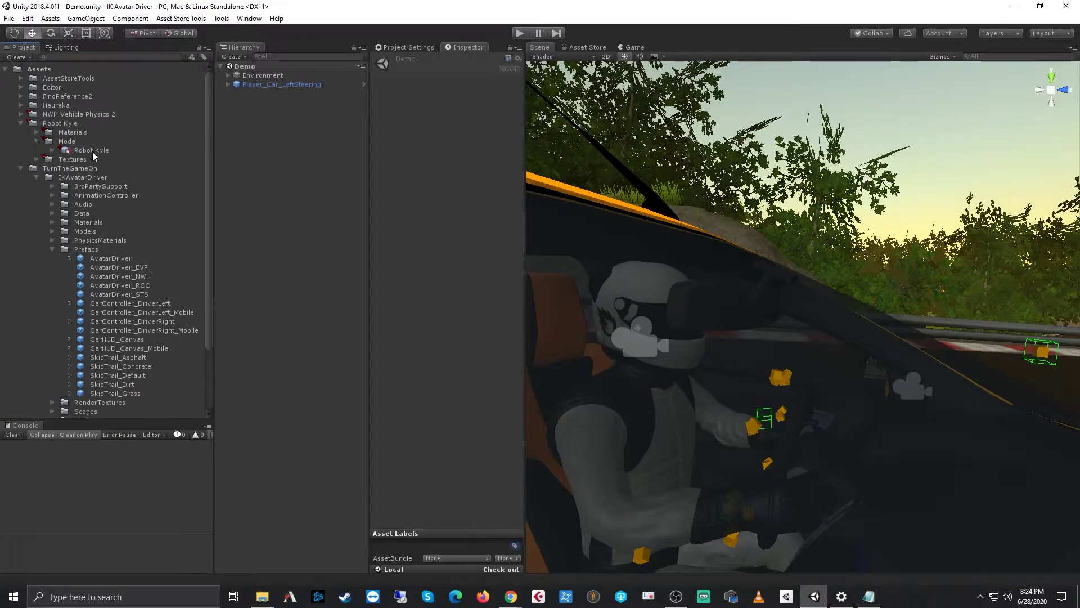
pyautogui.click(92, 151)
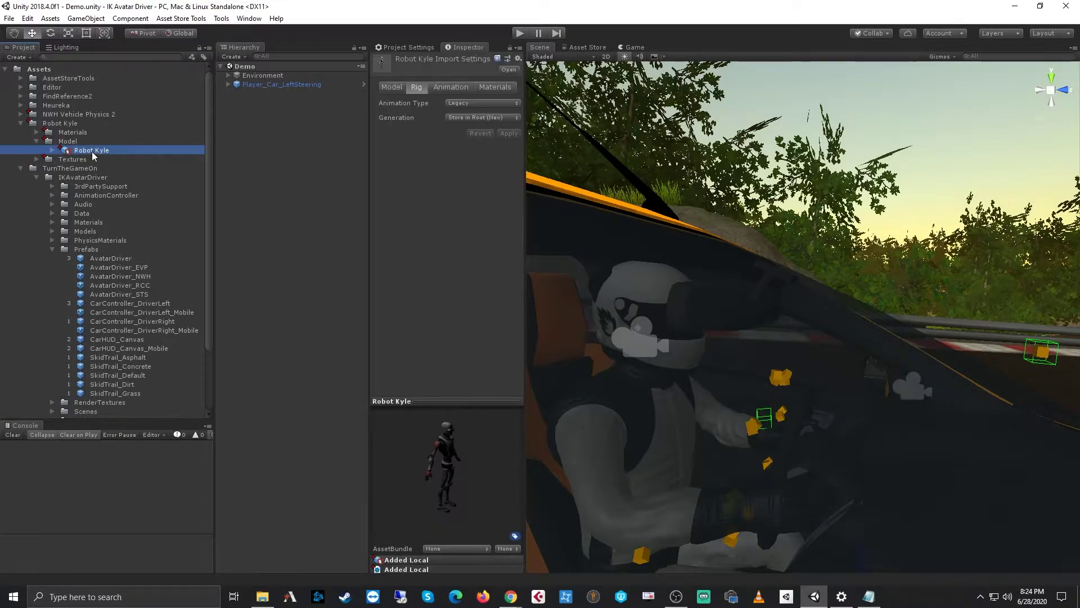
pyautogui.click(464, 103)
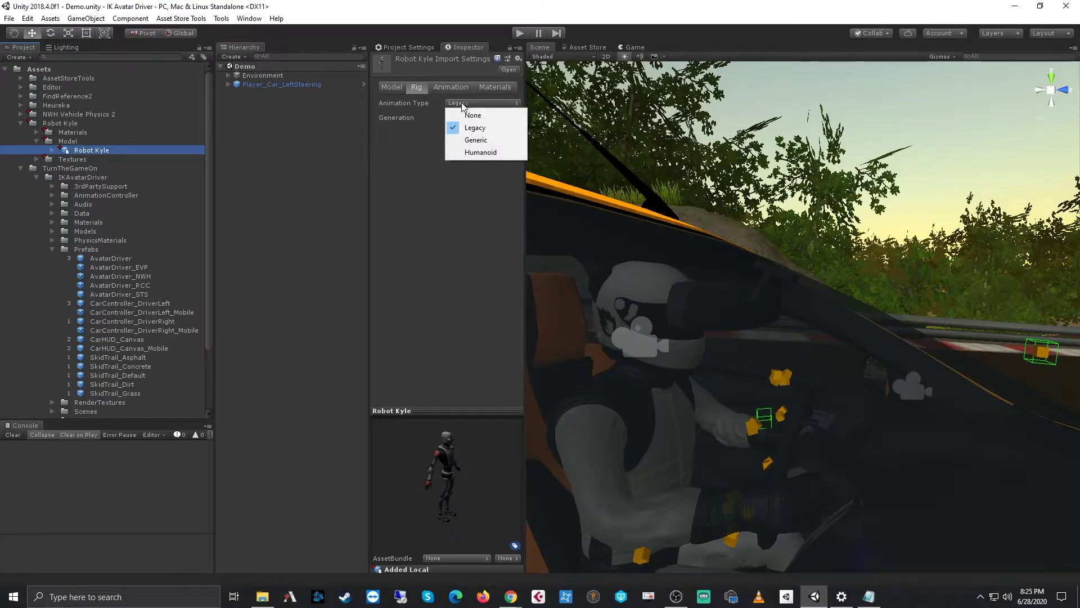
pyautogui.click(483, 150)
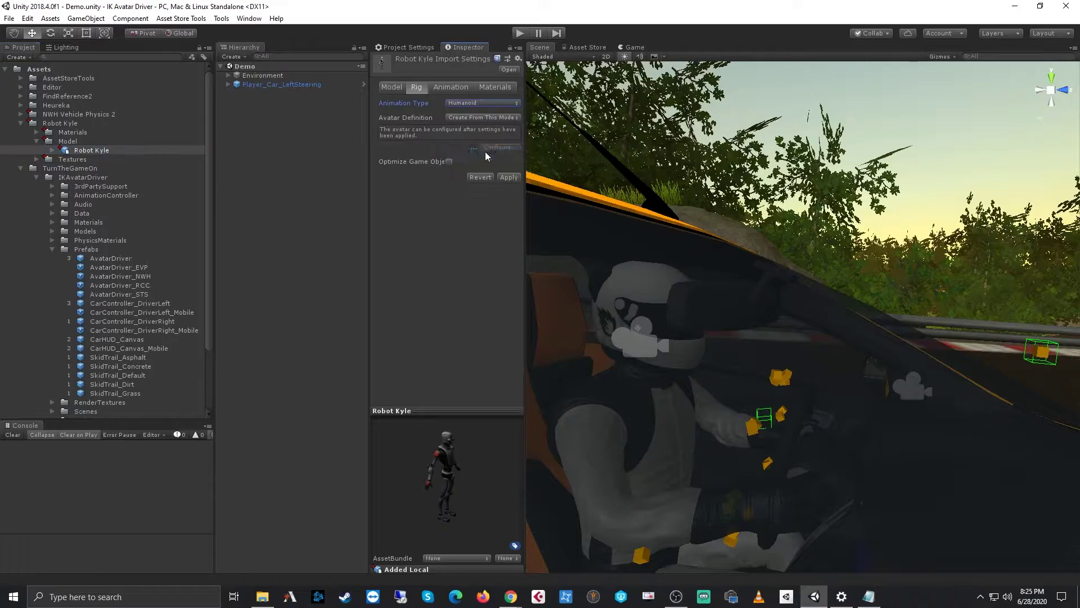
pyautogui.click(508, 178)
# Step: Locate the Robot KyleAvatar asset inside the Robot Kyle model and select it
pyautogui.click(52, 150)
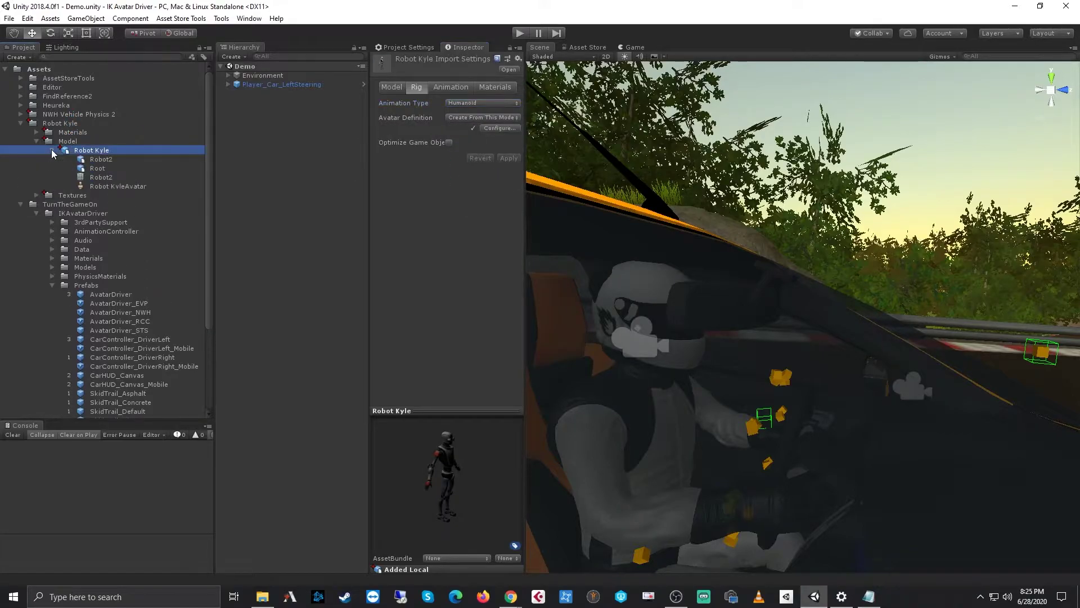
pyautogui.click(113, 186)
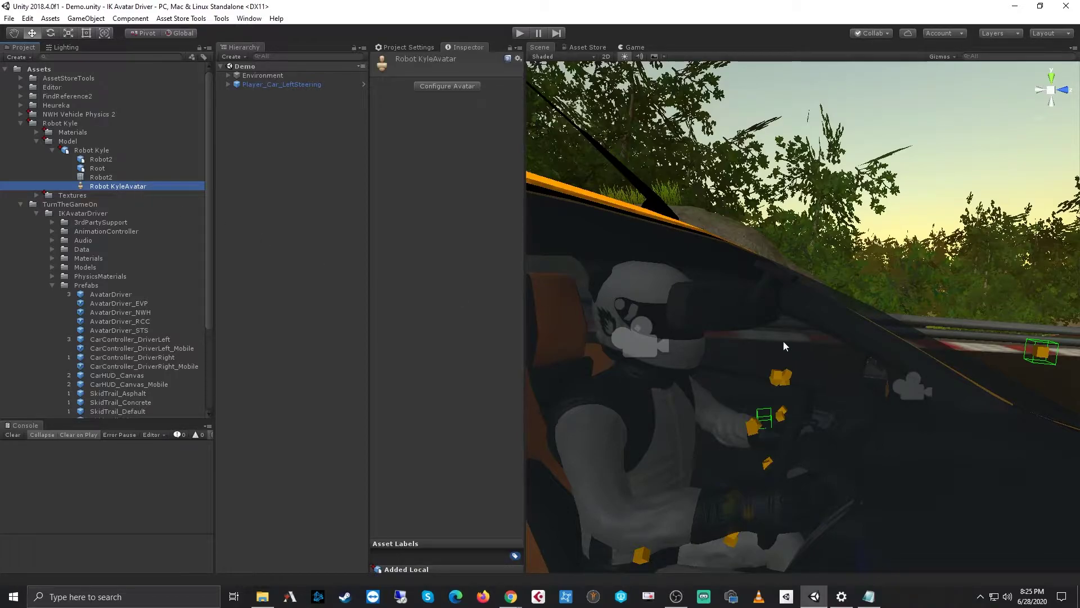
pyautogui.scroll(-7, 785, 345)
pyautogui.moveTo(780, 331); pyautogui.dragTo(912, 290, button='middle')
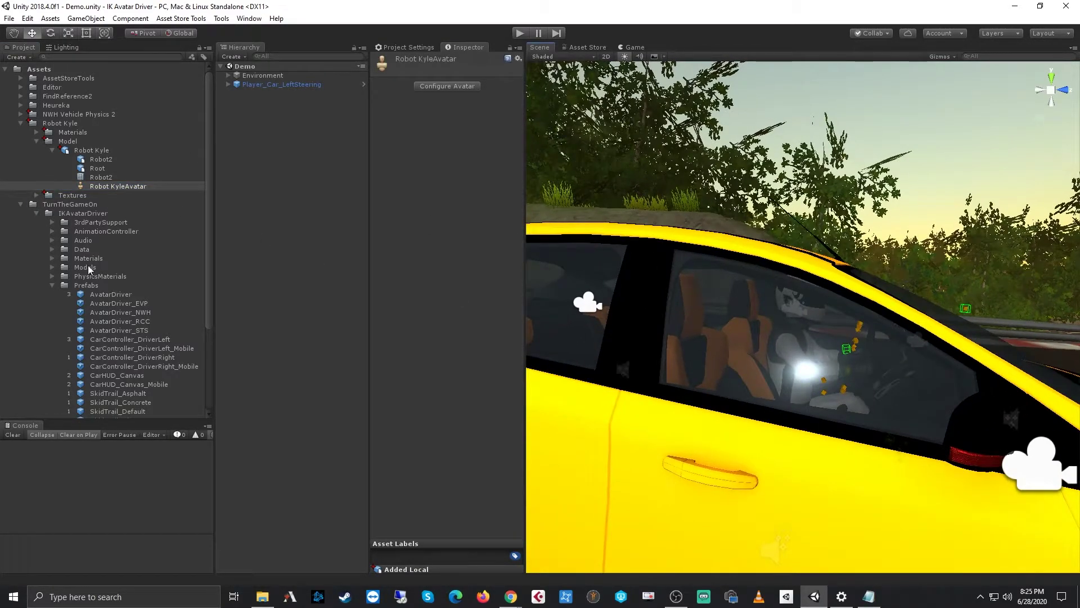
# Step: Look through the IKAvatarDriver Demo scene and the AvatarDriver prefab with its EVP, NWH, RCC and STS variants
pyautogui.scroll(-4, 131, 258)
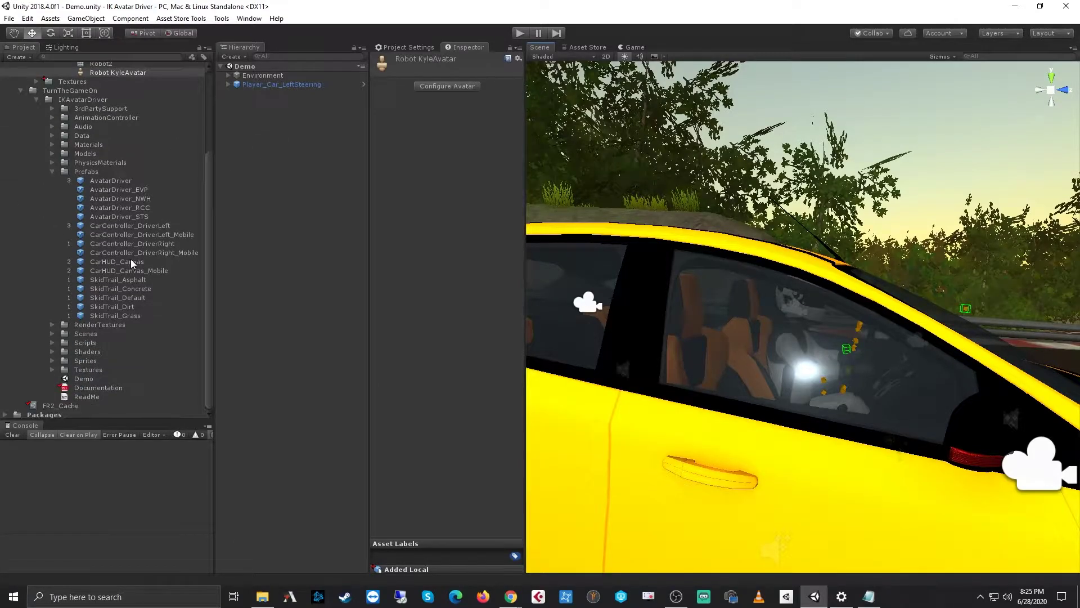
pyautogui.click(89, 379)
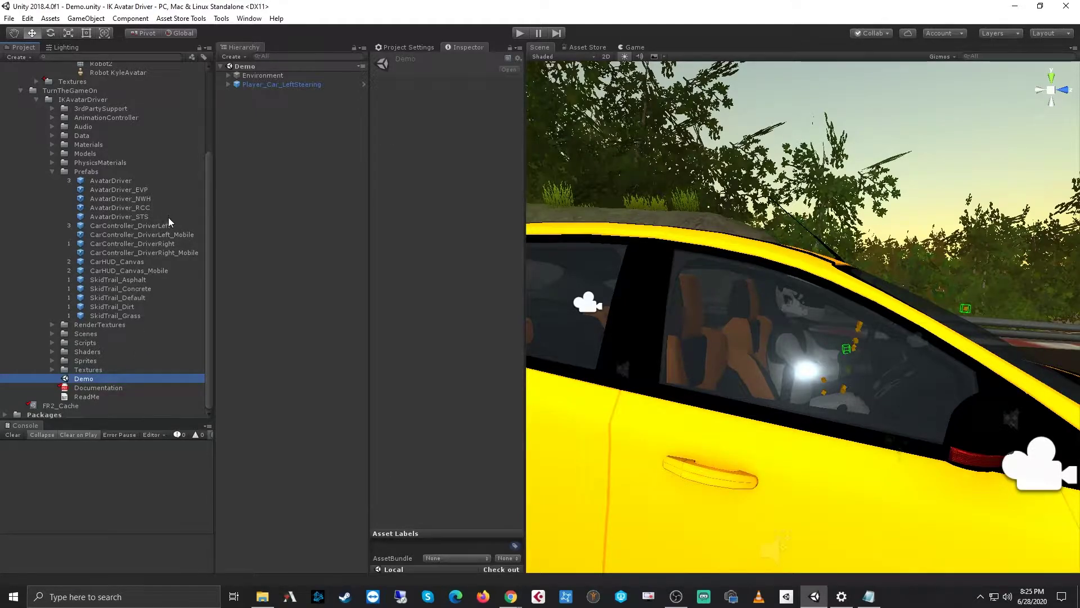
pyautogui.click(127, 181)
pyautogui.click(127, 190)
pyautogui.click(130, 199)
pyautogui.click(130, 208)
pyautogui.click(134, 216)
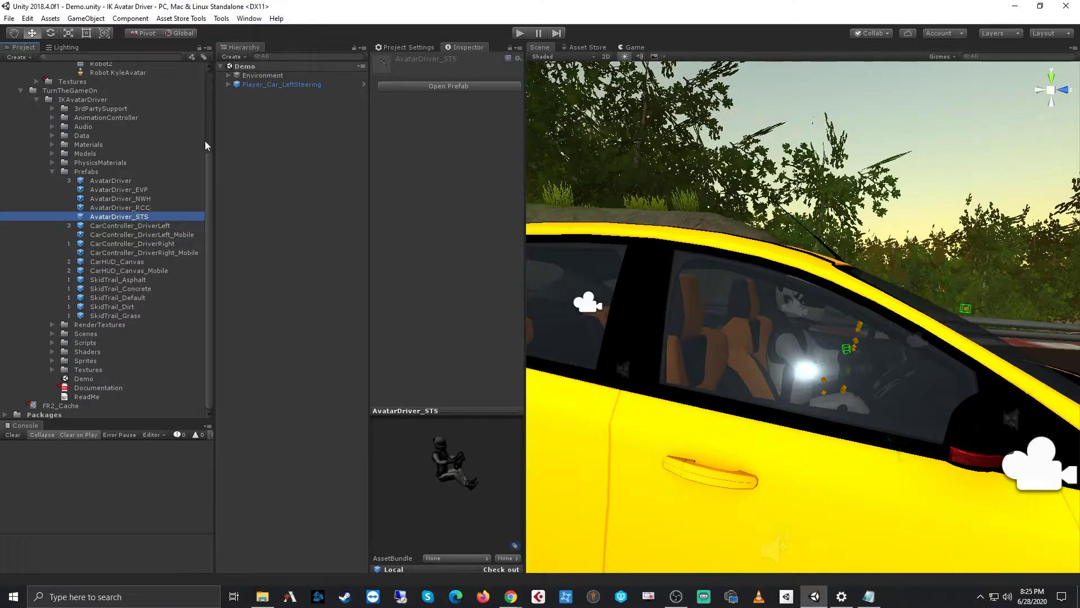
# Step: Completely unpack the Player_Car_LeftSteering prefab in the Demo scene
pyautogui.click(228, 85)
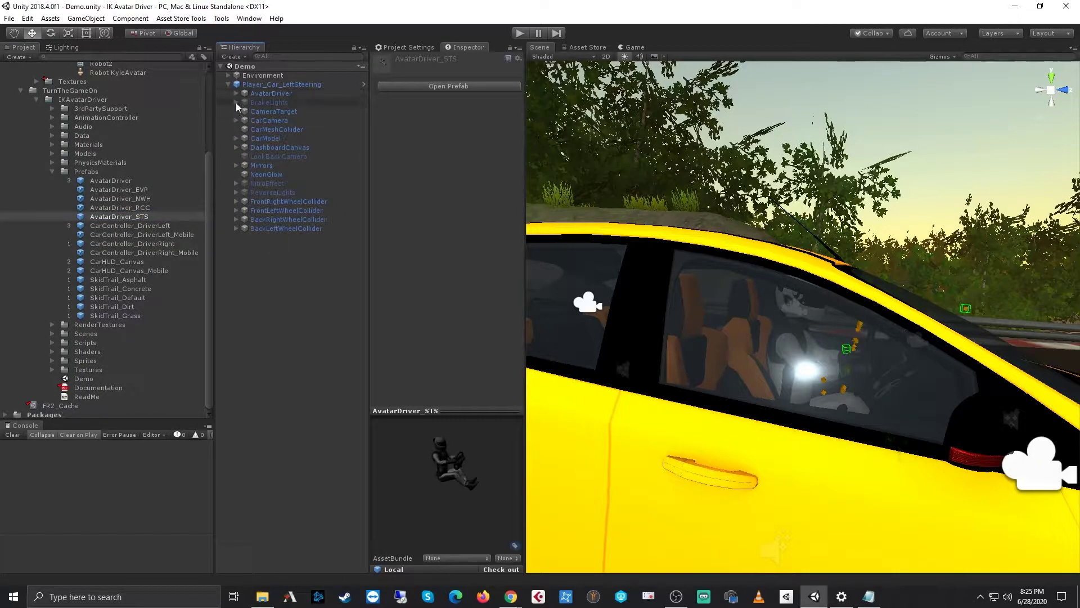
pyautogui.click(256, 86)
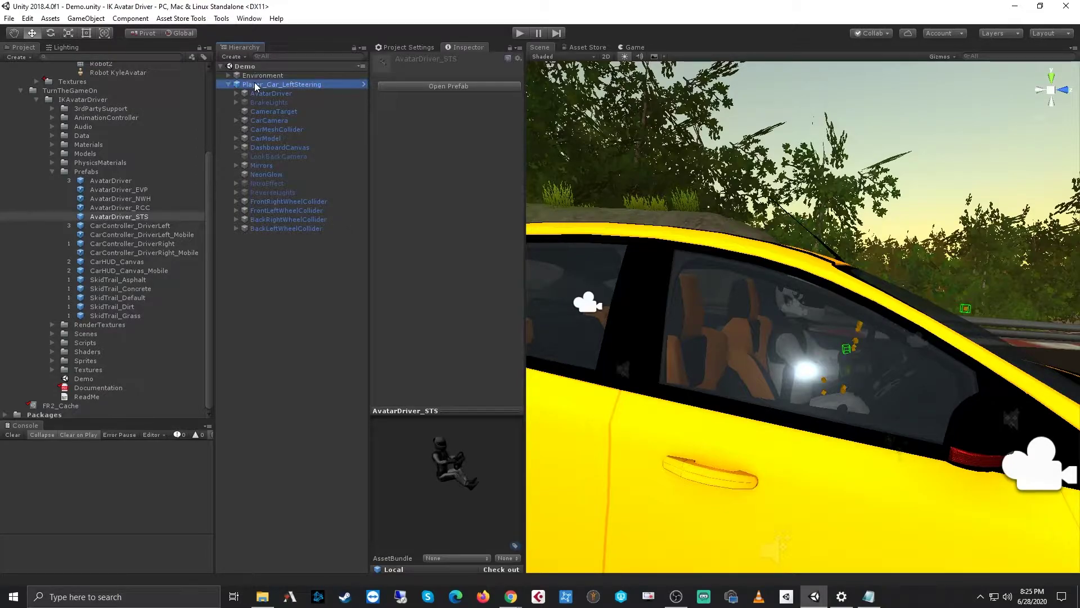
pyautogui.rightClick(259, 90)
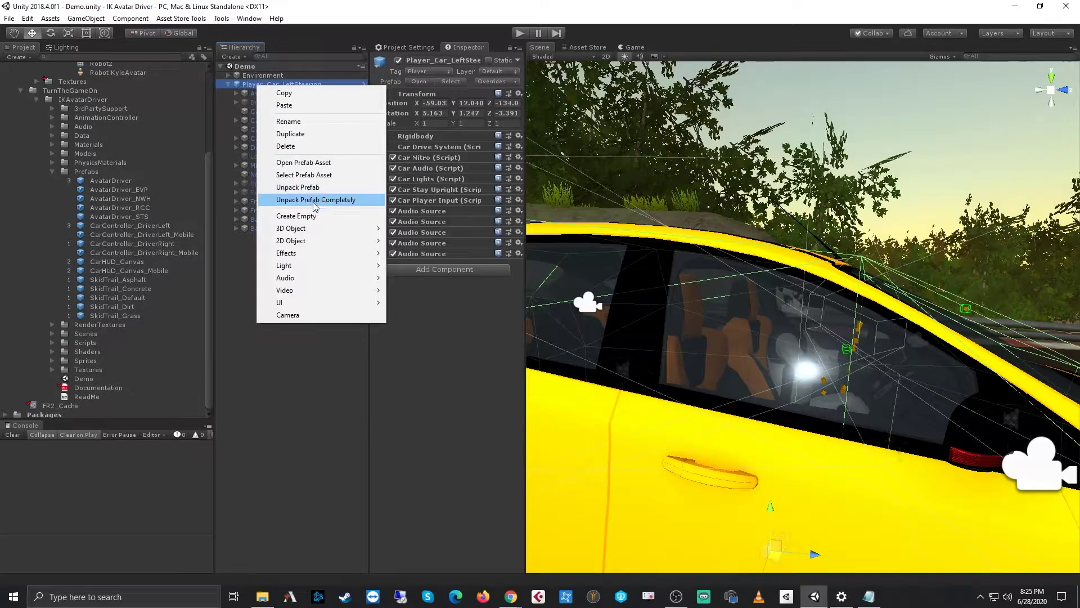
pyautogui.click(314, 200)
# Step: Expand AvatarDriver down to Race Driver and examine its components and its Helmet, Hips and Suit children
pyautogui.click(236, 94)
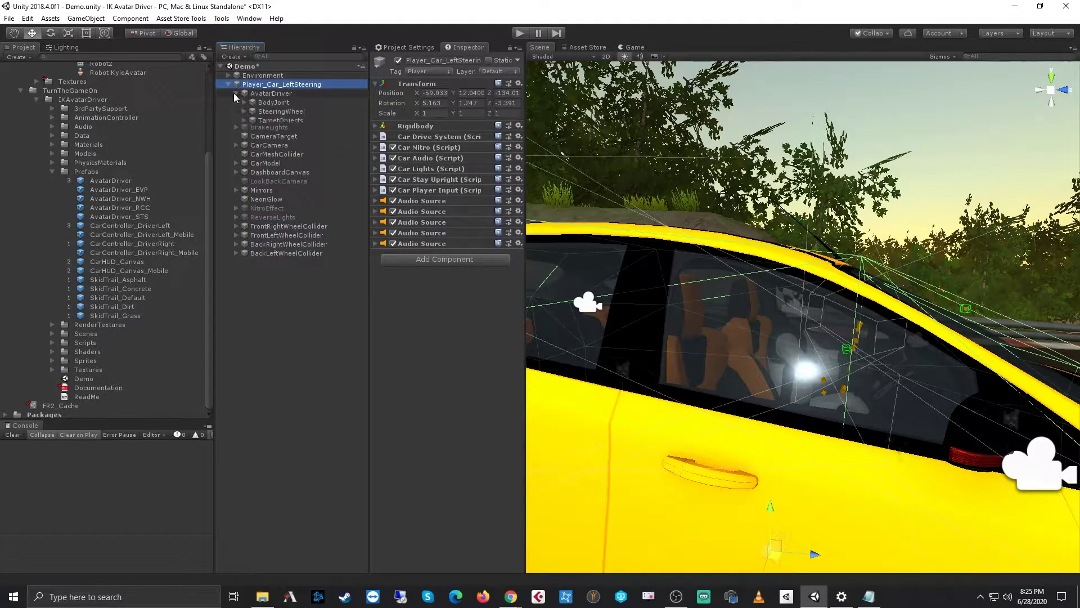
pyautogui.click(245, 103)
pyautogui.click(253, 112)
pyautogui.click(282, 94)
pyautogui.click(284, 104)
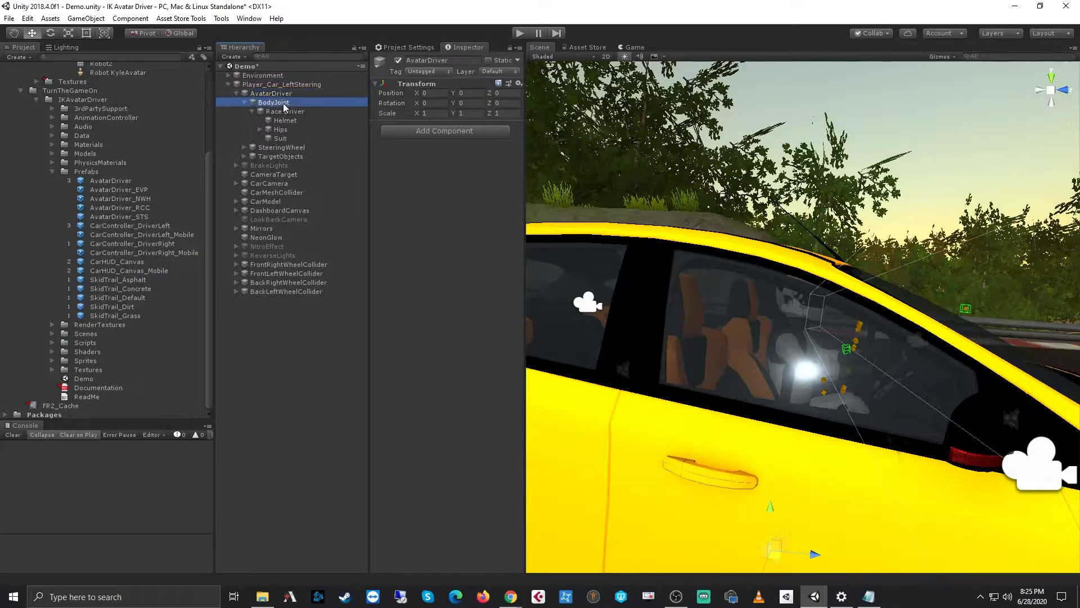
pyautogui.click(298, 112)
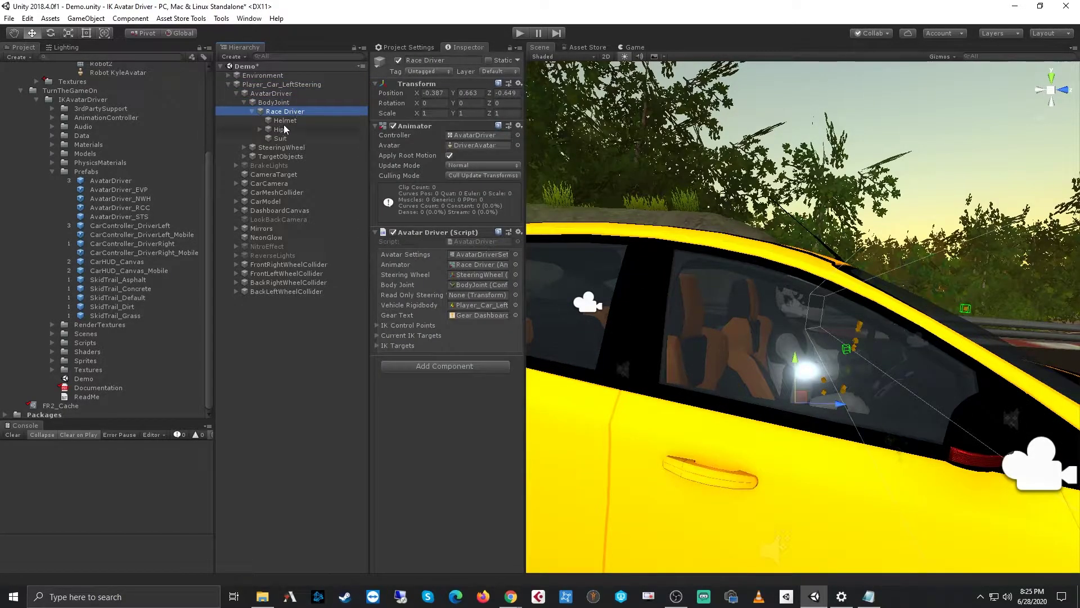
pyautogui.click(285, 120)
pyautogui.keyDown('shift'); pyautogui.click(284, 139); pyautogui.keyUp('shift')
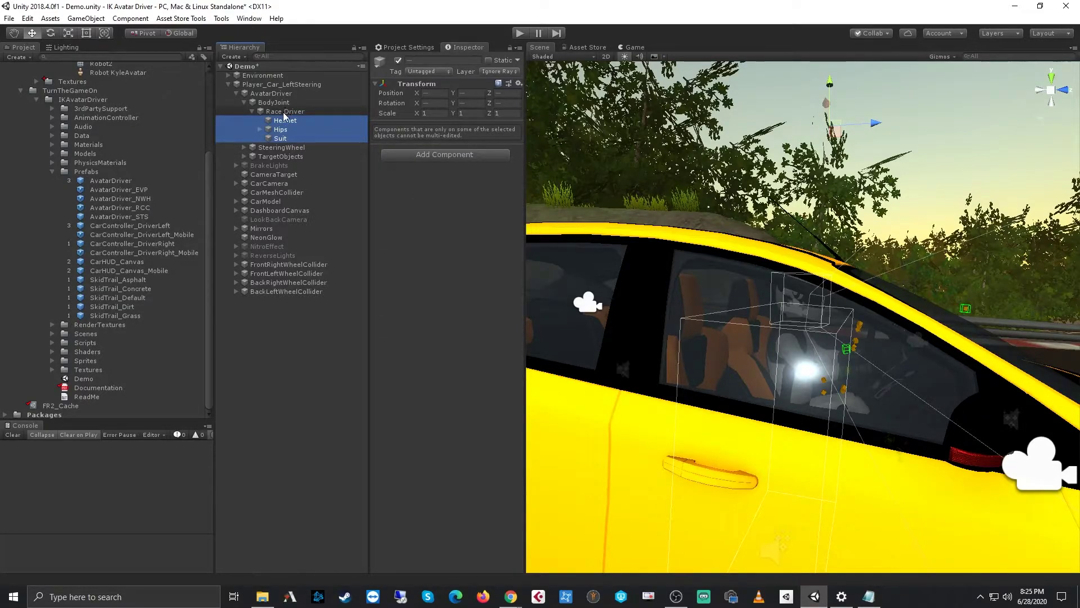
# Step: Add the Robot Kyle model as a child of Race Driver and unpack it completely
pyautogui.scroll(3, 141, 152)
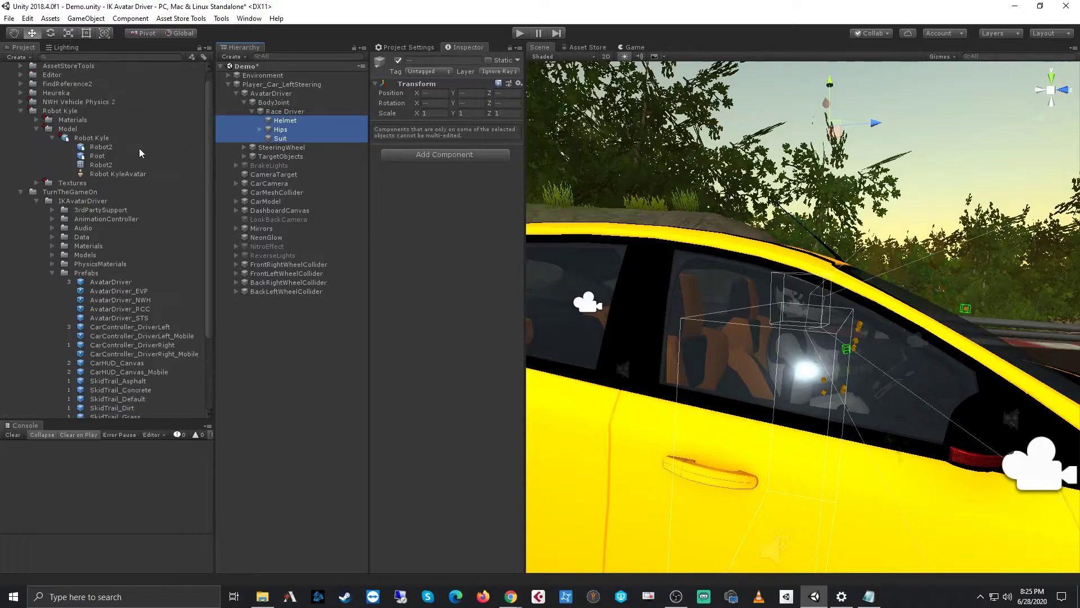
pyautogui.click(106, 139)
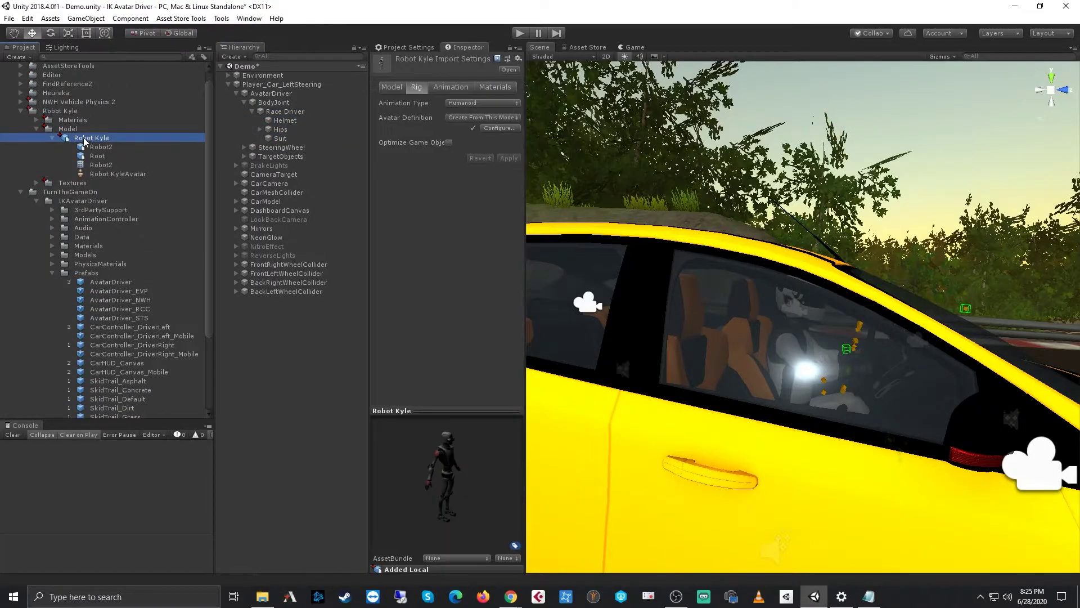
pyautogui.moveTo(84, 140); pyautogui.dragTo(286, 117)
pyautogui.click(260, 148)
pyautogui.rightClick(290, 149)
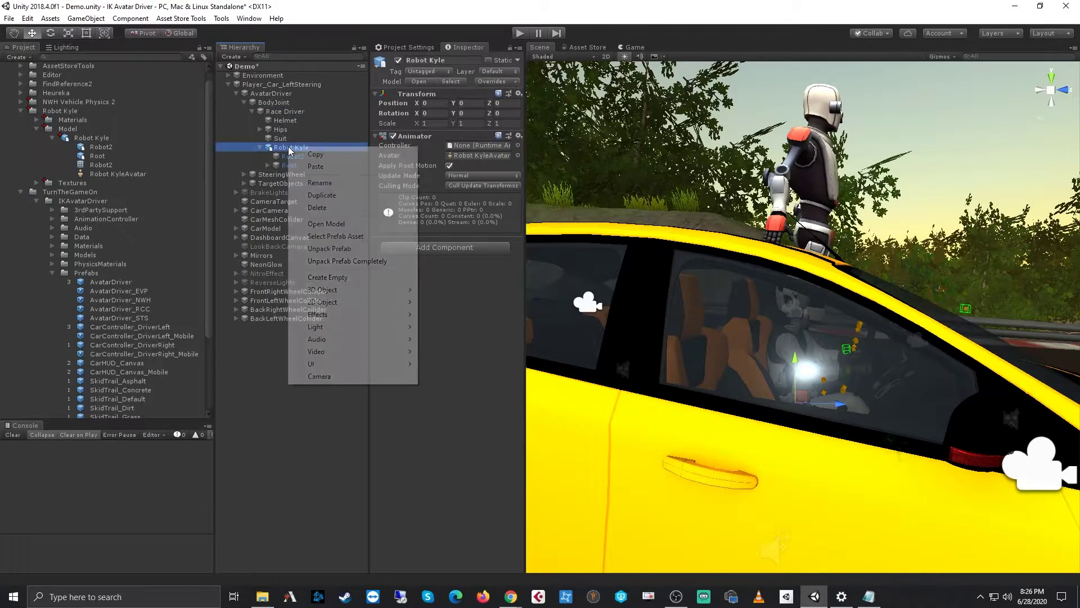
pyautogui.click(338, 262)
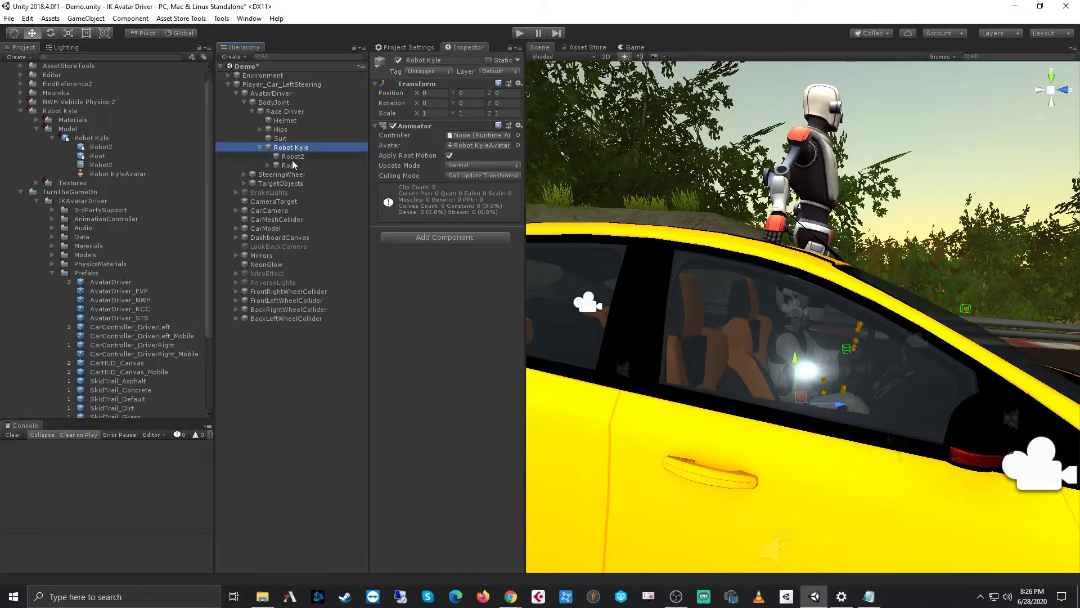
# Step: Identify the original driver's Helmet, Hips and Suit objects under Race Driver by selecting them together
pyautogui.click(283, 139)
pyautogui.keyDown('shift'); pyautogui.click(285, 112); pyautogui.keyUp('shift')
pyautogui.click(278, 129)
pyautogui.click(279, 136)
pyautogui.keyDown('shift'); pyautogui.click(282, 123); pyautogui.keyUp('shift')
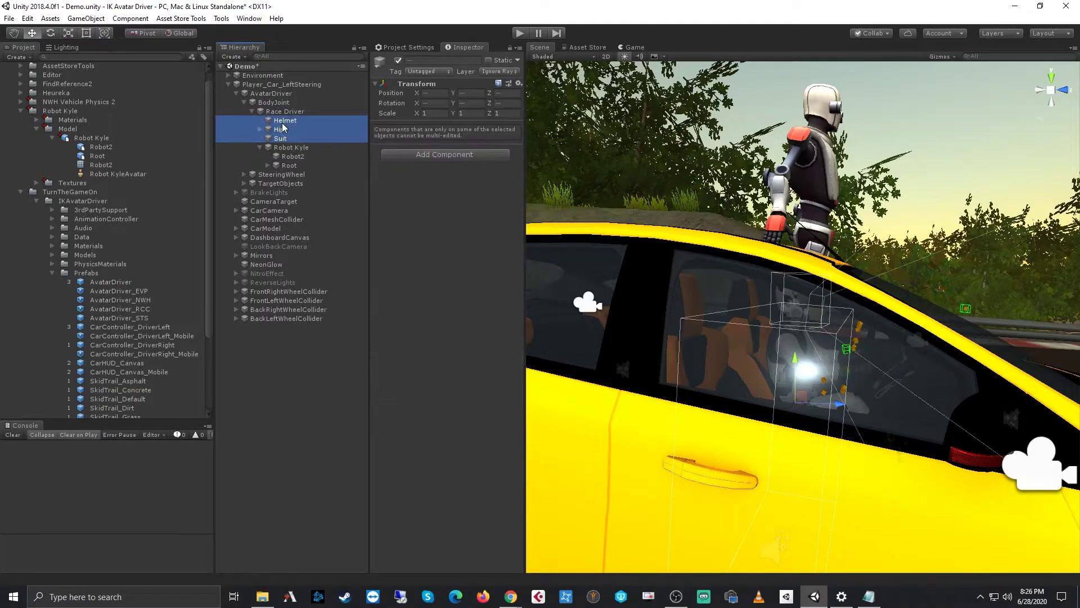
# Step: Move Robot2 and Root out of Robot Kyle to directly under Race Driver, above Helmet
pyautogui.click(290, 166)
pyautogui.keyDown('shift'); pyautogui.click(293, 157); pyautogui.keyUp('shift')
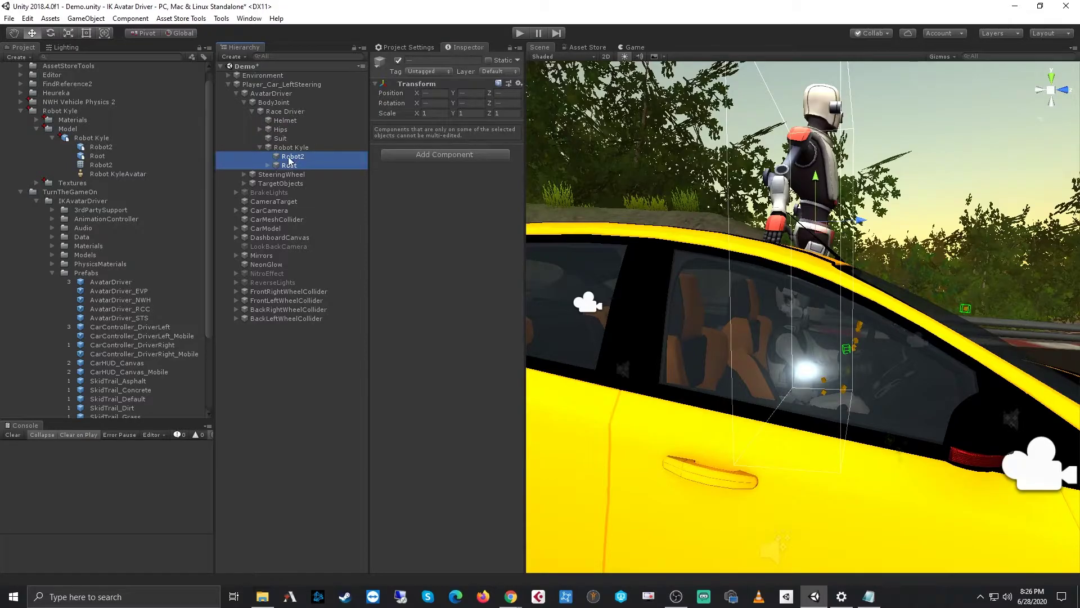
pyautogui.moveTo(291, 158); pyautogui.dragTo(286, 122)
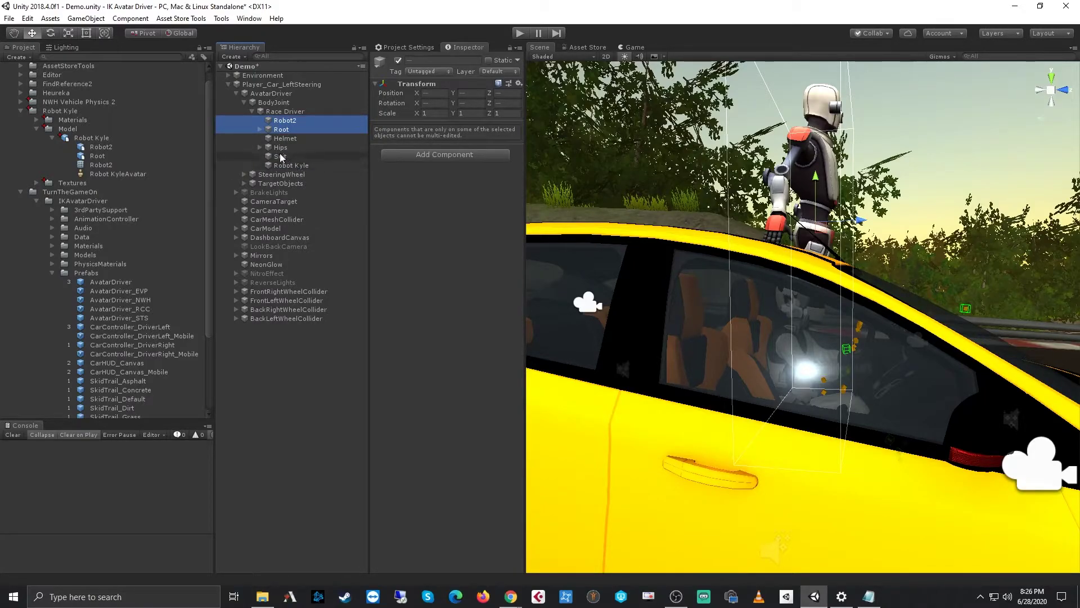
# Step: Expand the original Hips skeleton through Spine, Neck and Head, and inspect the Helmet Camera Rig under HelmetCameraShakeTransform
pyautogui.click(258, 149)
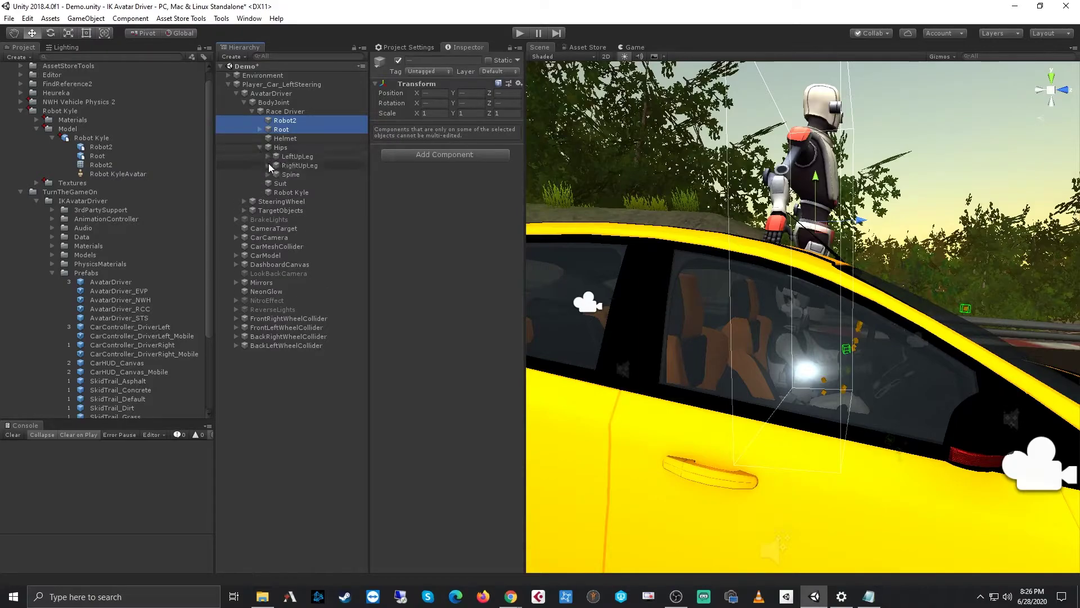
pyautogui.click(268, 174)
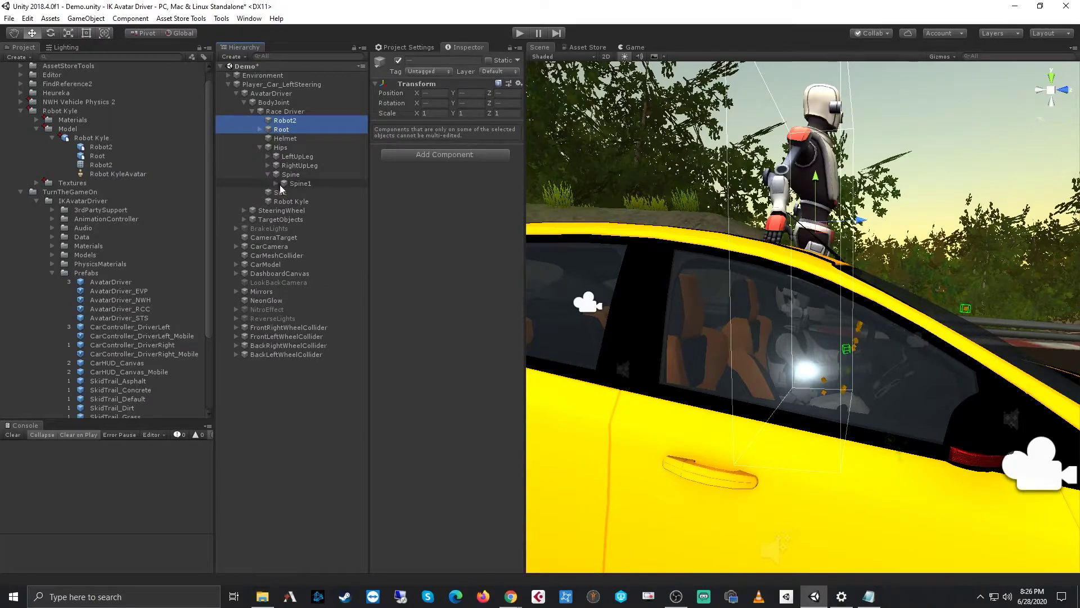
pyautogui.click(276, 183)
pyautogui.click(283, 192)
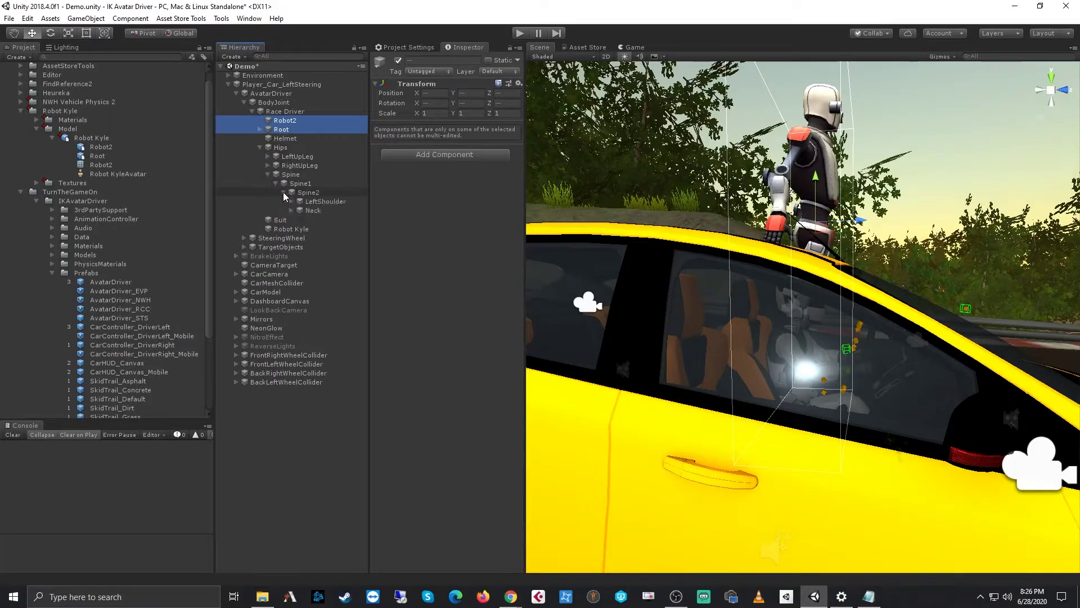
pyautogui.click(291, 211)
pyautogui.click(300, 220)
pyautogui.moveTo(369, 245); pyautogui.dragTo(439, 246)
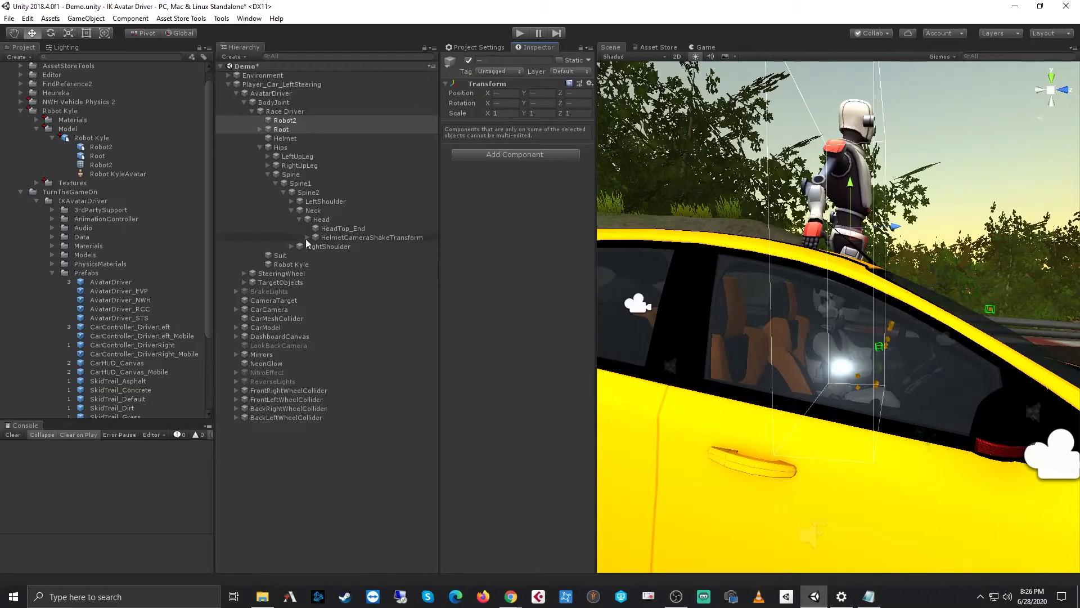
pyautogui.click(308, 238)
pyautogui.click(363, 238)
pyautogui.click(359, 248)
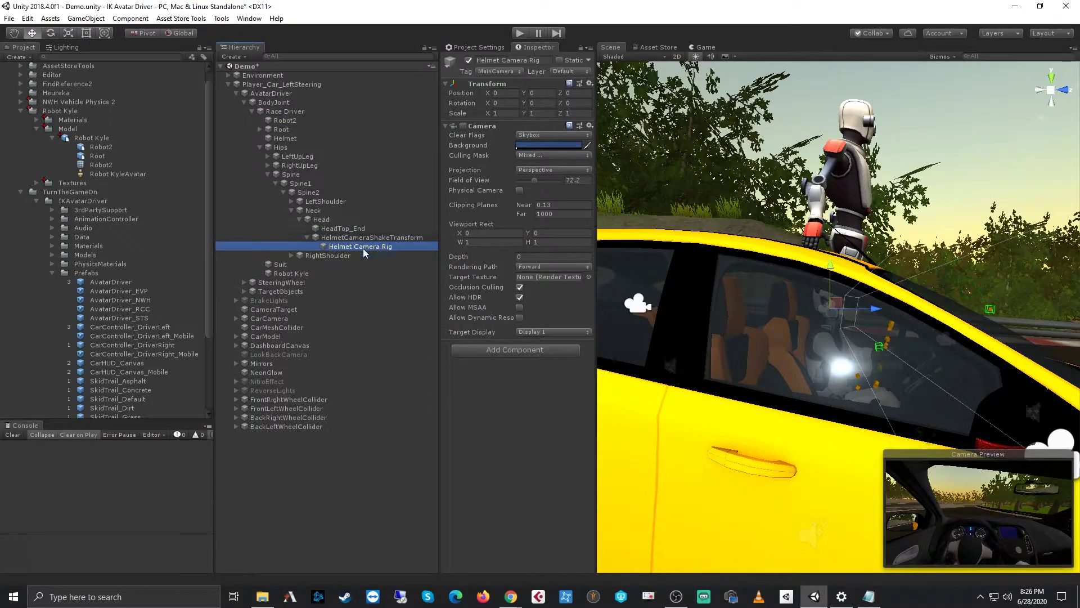
# Step: Copy the Transform component of HelmetCameraShakeTransform under the original driver's head
pyautogui.click(372, 238)
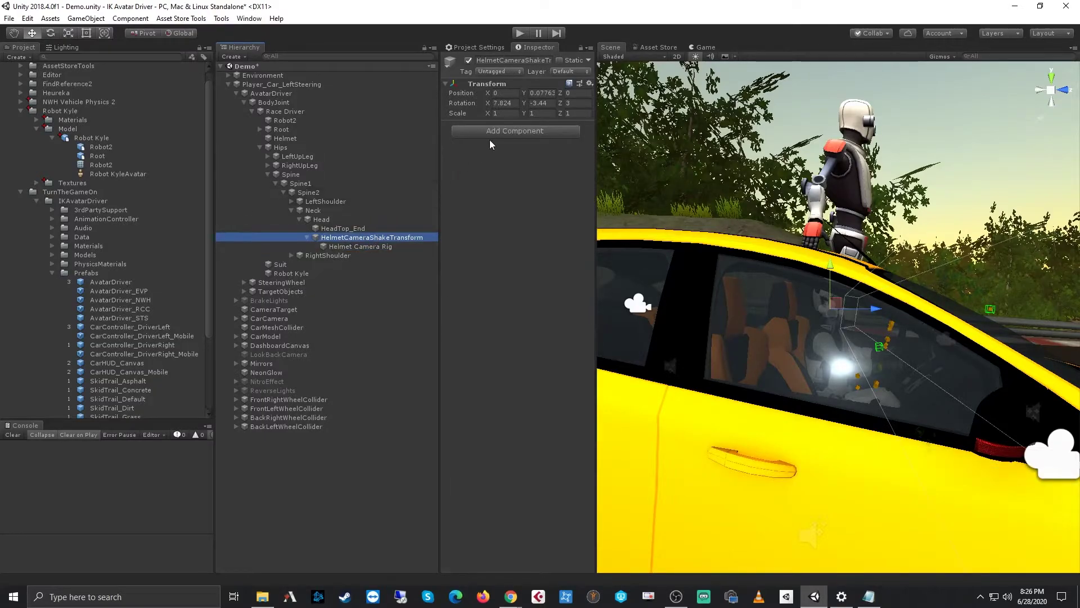
pyautogui.click(589, 84)
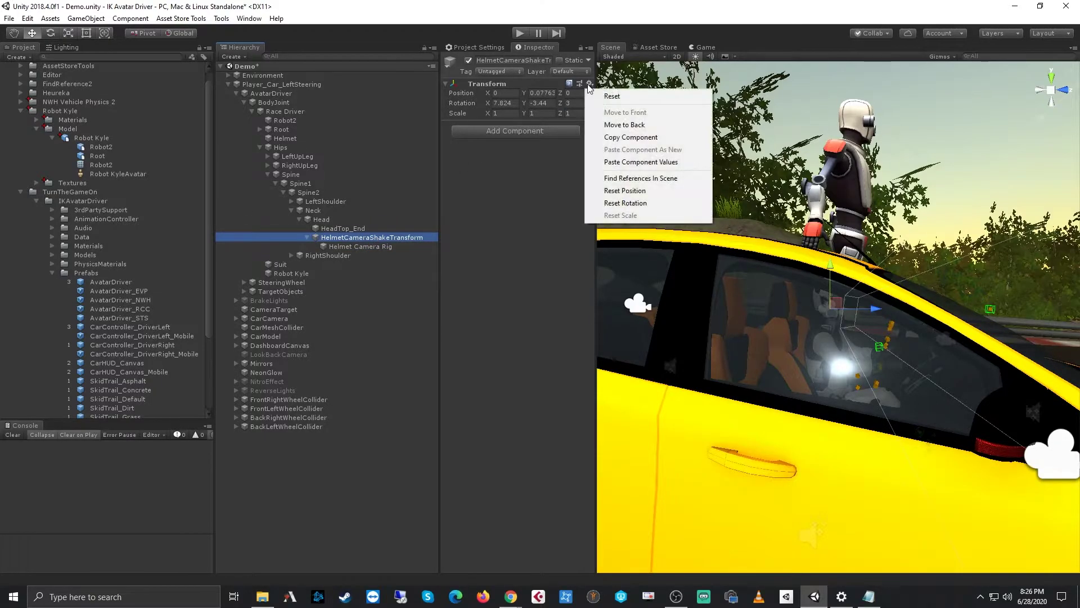
pyautogui.click(631, 137)
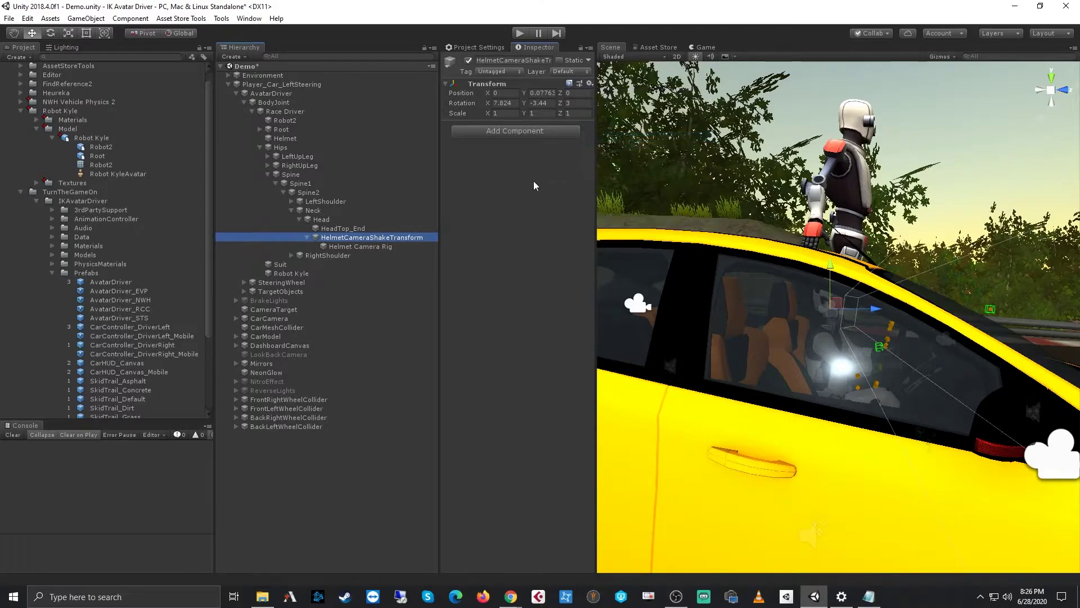
# Step: Reparent HelmetCameraShakeTransform to the robot's Head under Root, Ribs and Neck, and paste the copied Transform values onto it
pyautogui.click(260, 130)
pyautogui.click(268, 147)
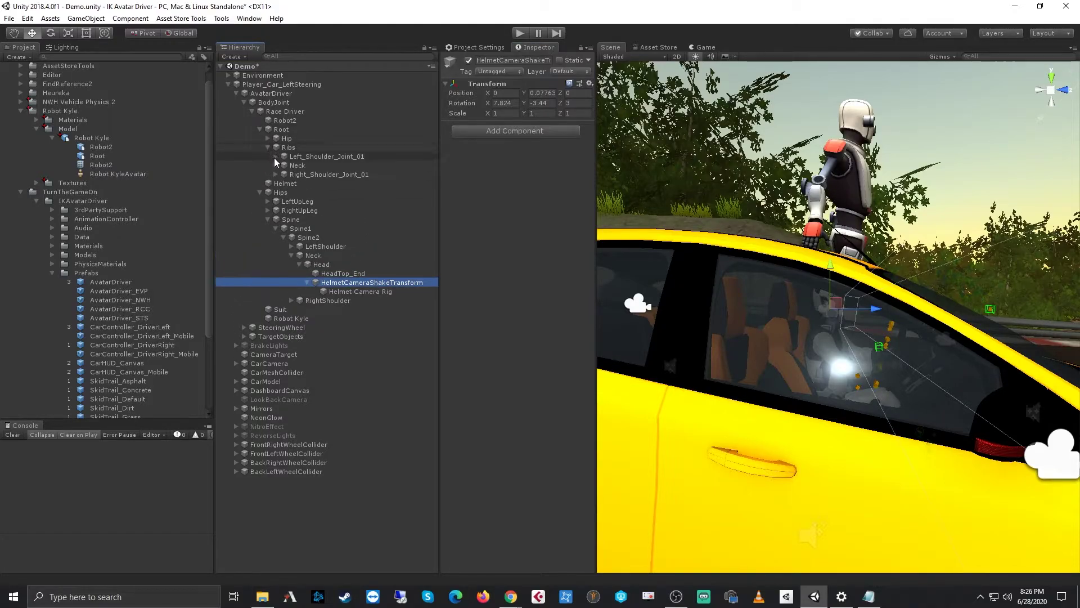
pyautogui.click(276, 165)
pyautogui.moveTo(358, 292); pyautogui.dragTo(314, 176)
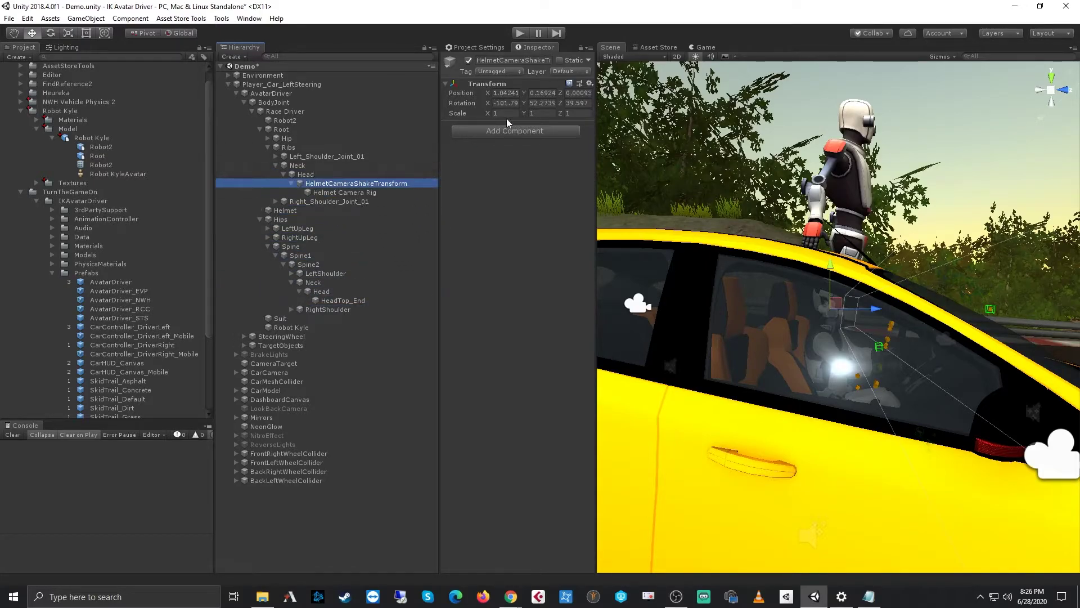
pyautogui.click(590, 83)
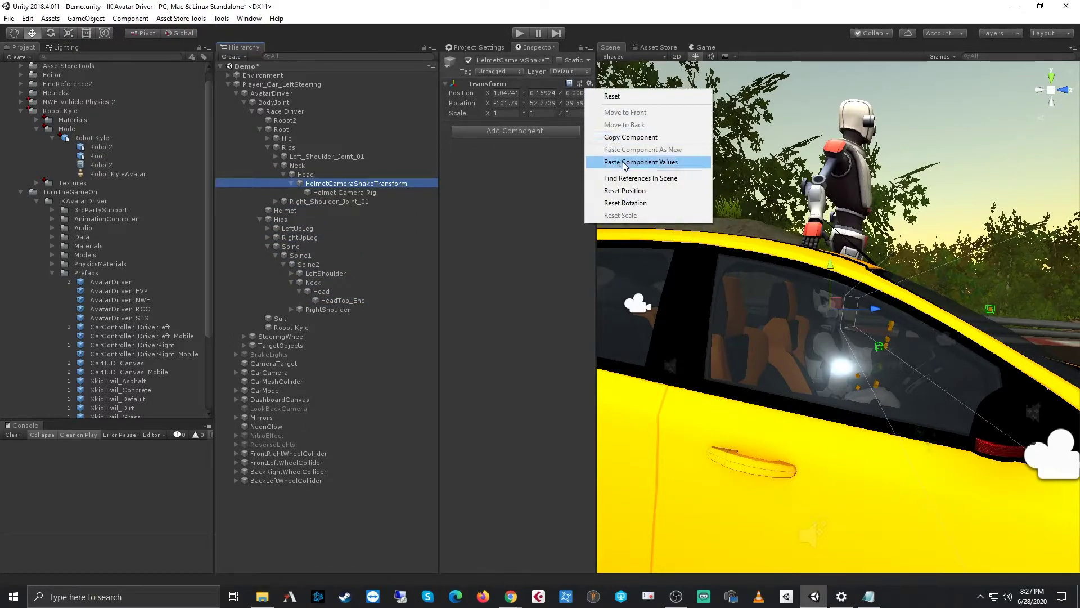
pyautogui.click(640, 162)
# Step: Offset HelmetCameraShakeTransform's rotation by -90 on X and +90 on Z
pyautogui.keyDown('alt'); pyautogui.moveTo(822, 217); pyautogui.dragTo(695, 239); pyautogui.keyUp('alt')
pyautogui.scroll(6, 857, 184)
pyautogui.moveTo(838, 231); pyautogui.dragTo(776, 204, button='middle')
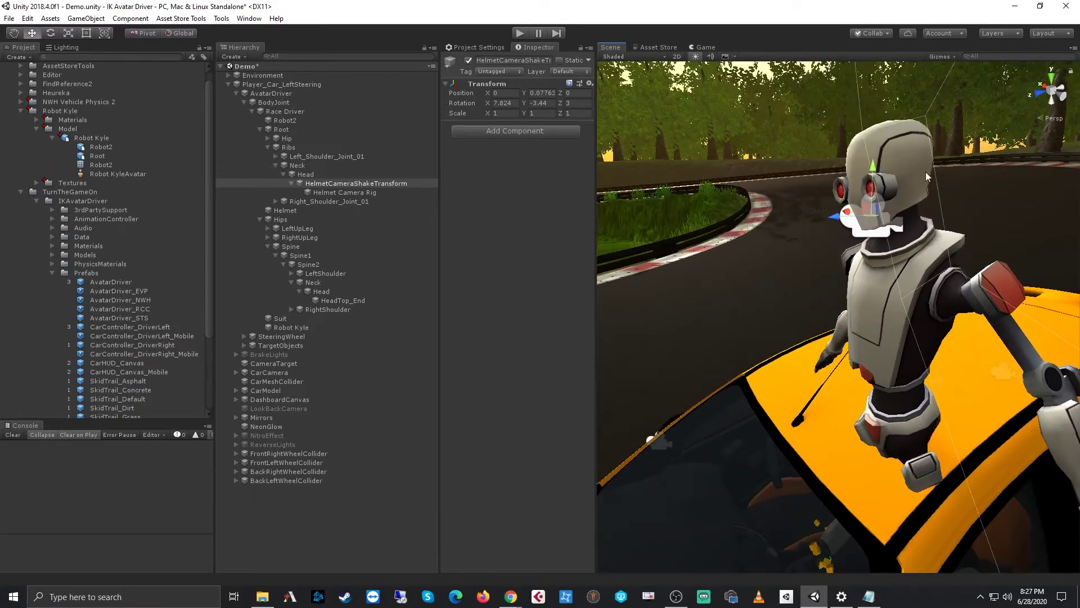
pyautogui.click(515, 103)
pyautogui.write('-90')
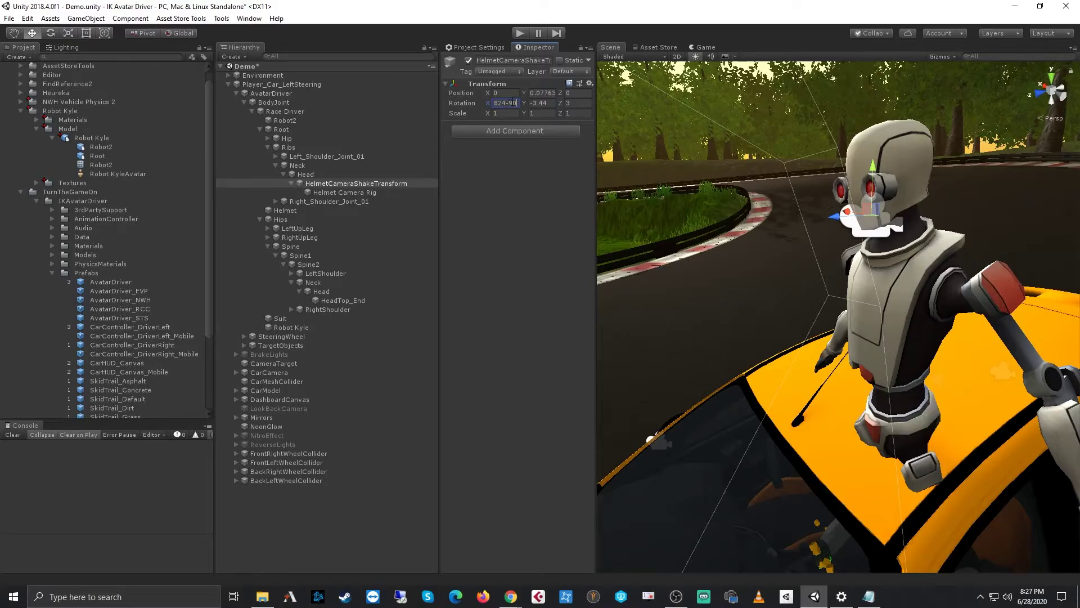
pyautogui.click(539, 103)
pyautogui.click(585, 103)
pyautogui.write('+90')
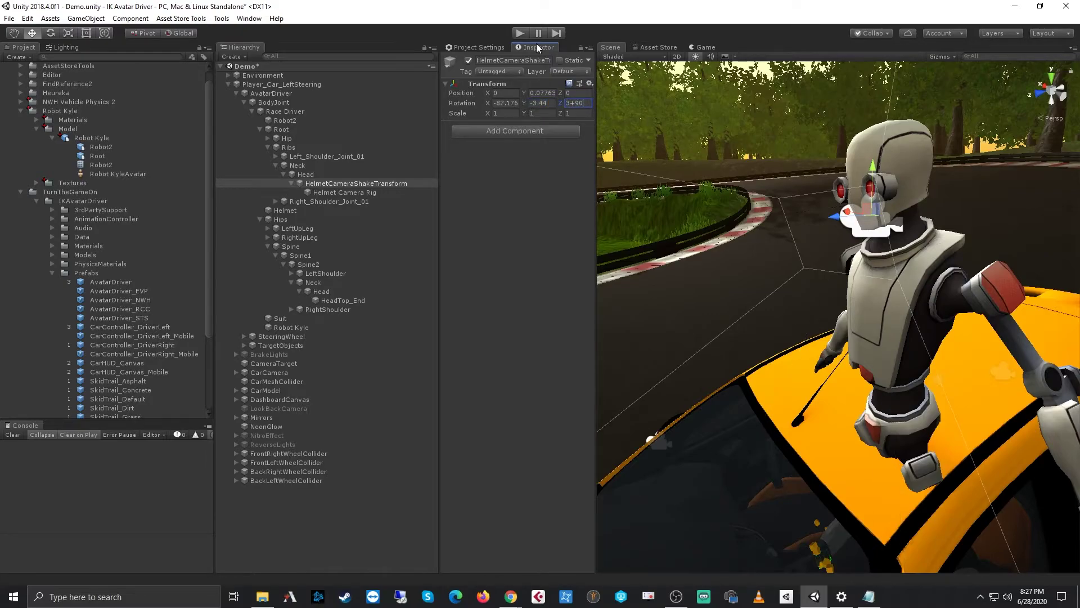
pyautogui.press('Return')
# Step: Delete Helmet, Hips, Suit and the empty Robot Kyle object from Race Driver, keeping only Robot2 and Root
pyautogui.click(260, 129)
pyautogui.click(282, 129)
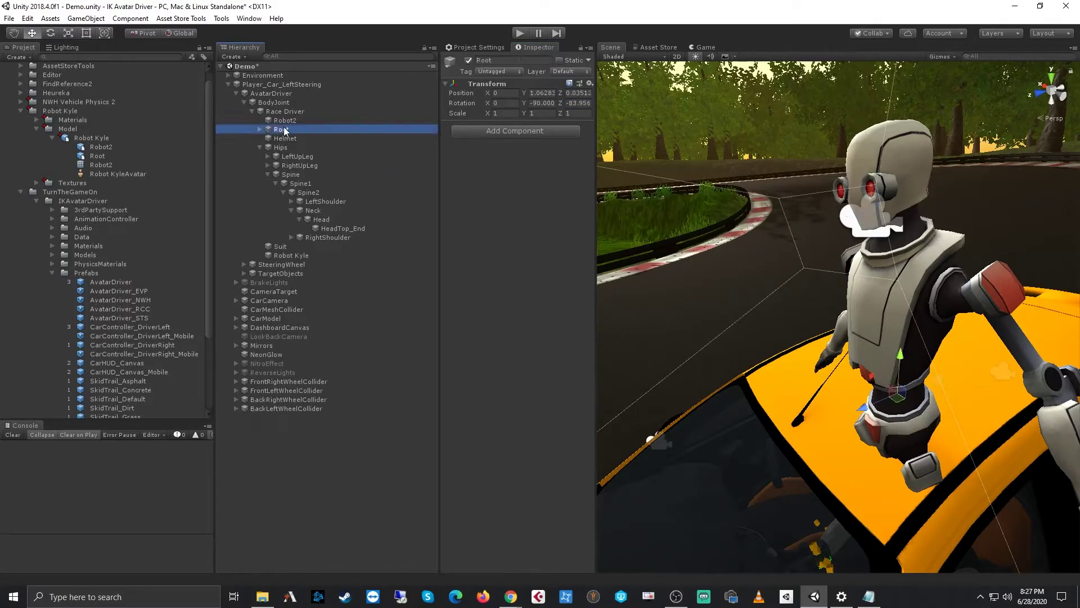
pyautogui.keyDown('ctrl'); pyautogui.click(285, 120); pyautogui.keyUp('ctrl')
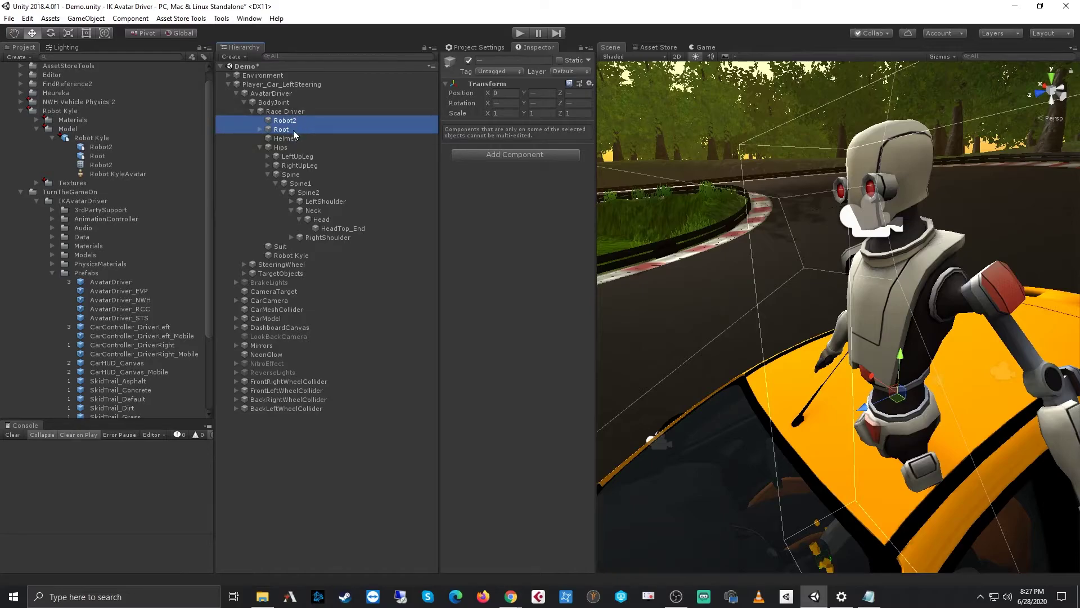
pyautogui.click(260, 147)
pyautogui.click(290, 165)
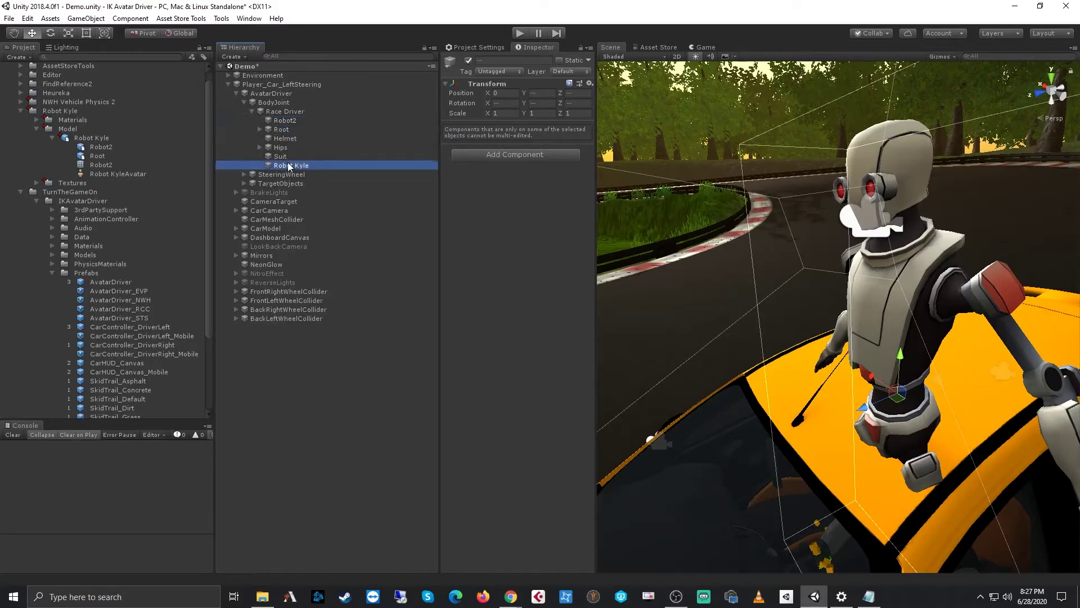
pyautogui.keyDown('shift'); pyautogui.click(279, 139); pyautogui.keyUp('shift')
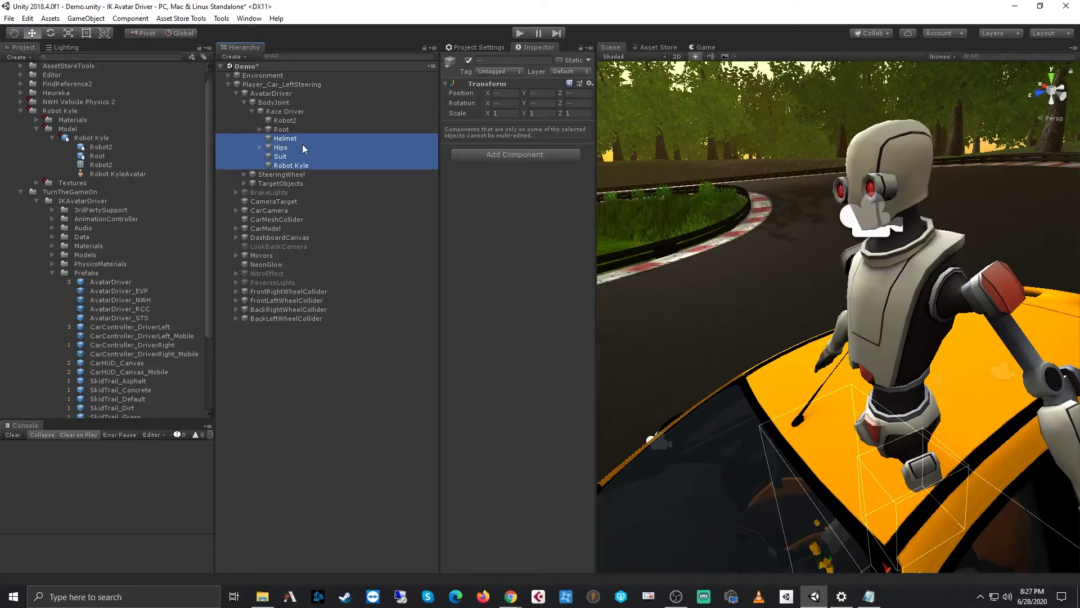
pyautogui.rightClick(280, 138)
pyautogui.click(315, 197)
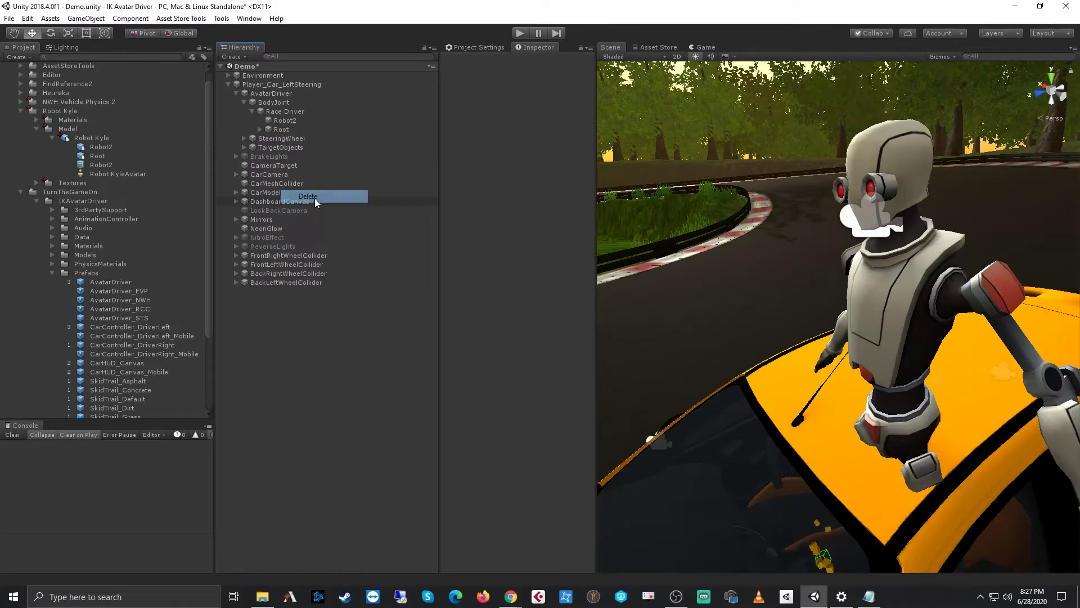
# Step: Assign Robot KyleAvatar as the Avatar of Race Driver's Animator
pyautogui.click(300, 112)
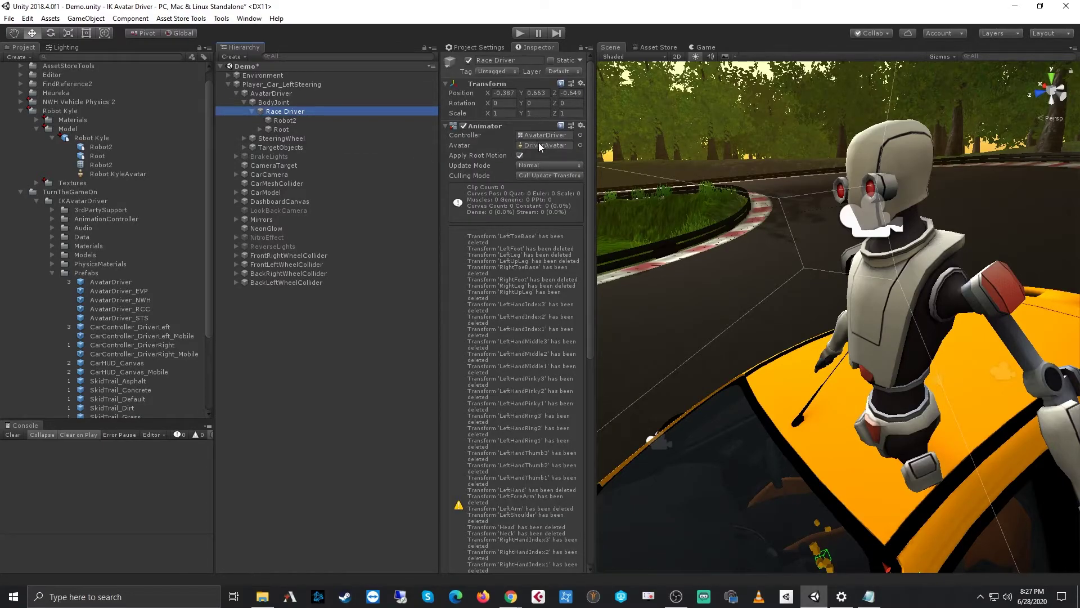
pyautogui.moveTo(134, 176); pyautogui.dragTo(554, 149)
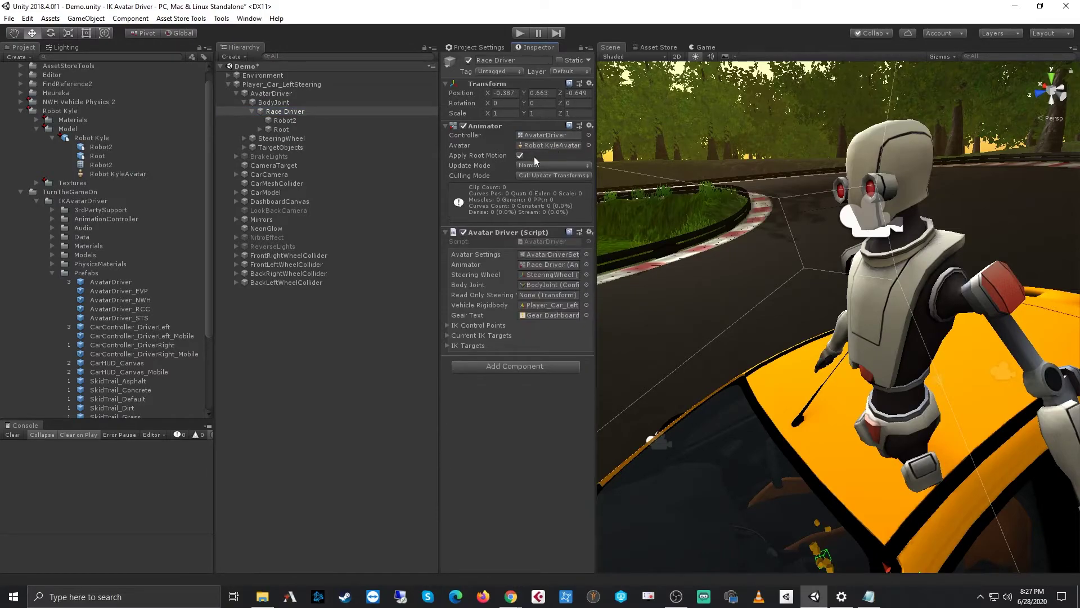
# Step: Test-drive the car in Play mode from the helmet camera view, steering both ways to check the robot's arms, and stop playback
pyautogui.click(520, 34)
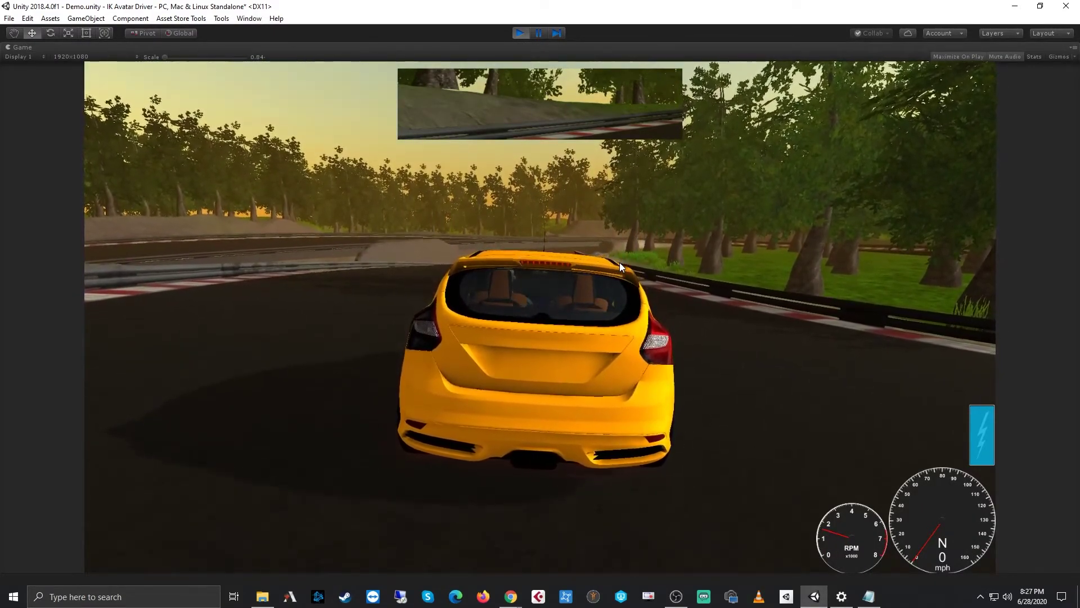
pyautogui.press('c')
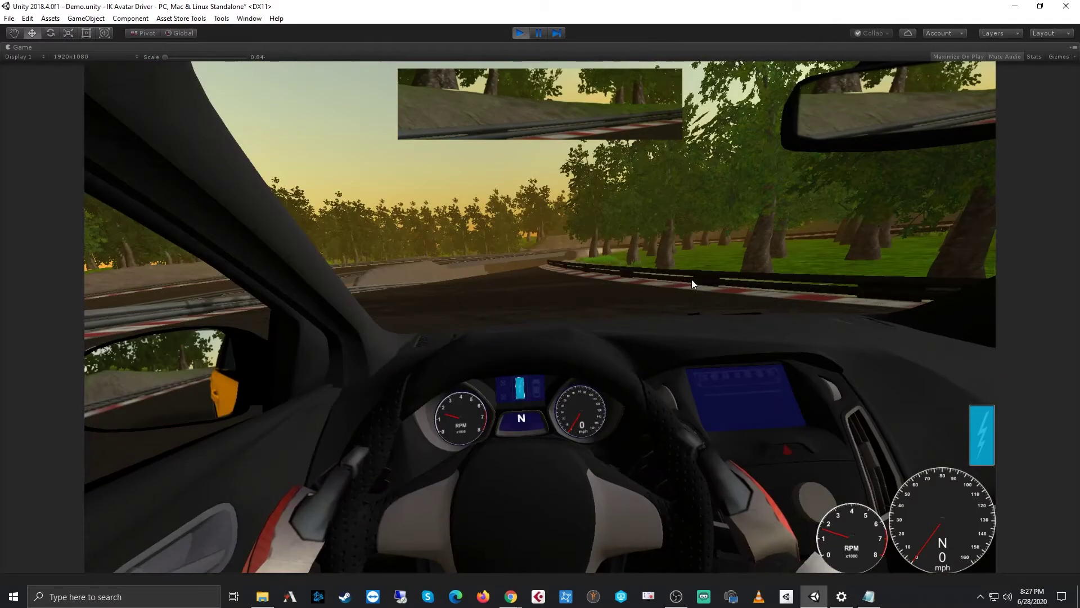
pyautogui.press('Up')
pyautogui.press('Left')
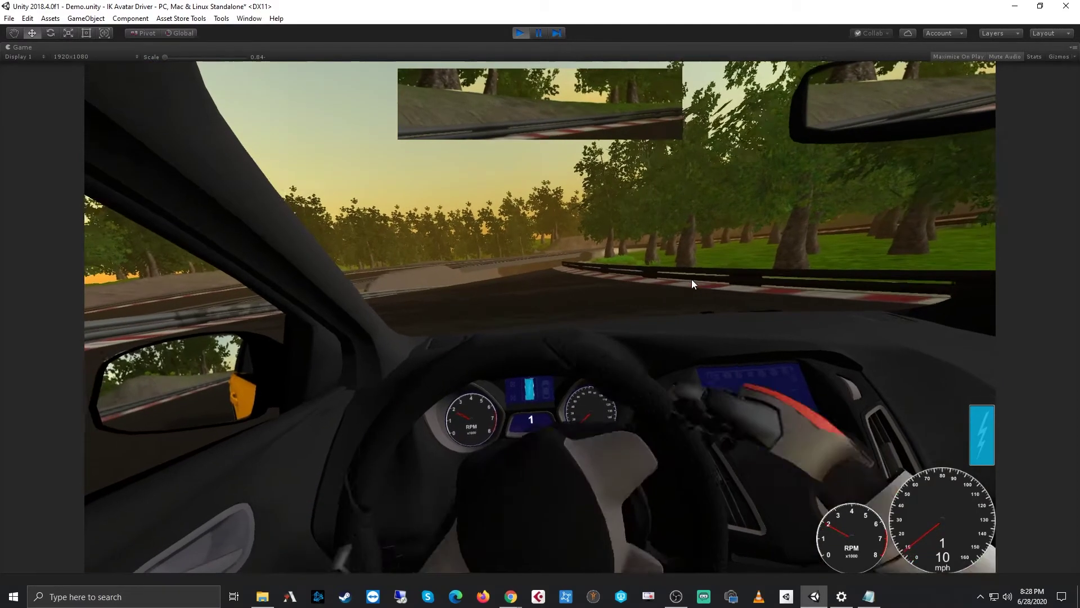
pyautogui.press('Right')
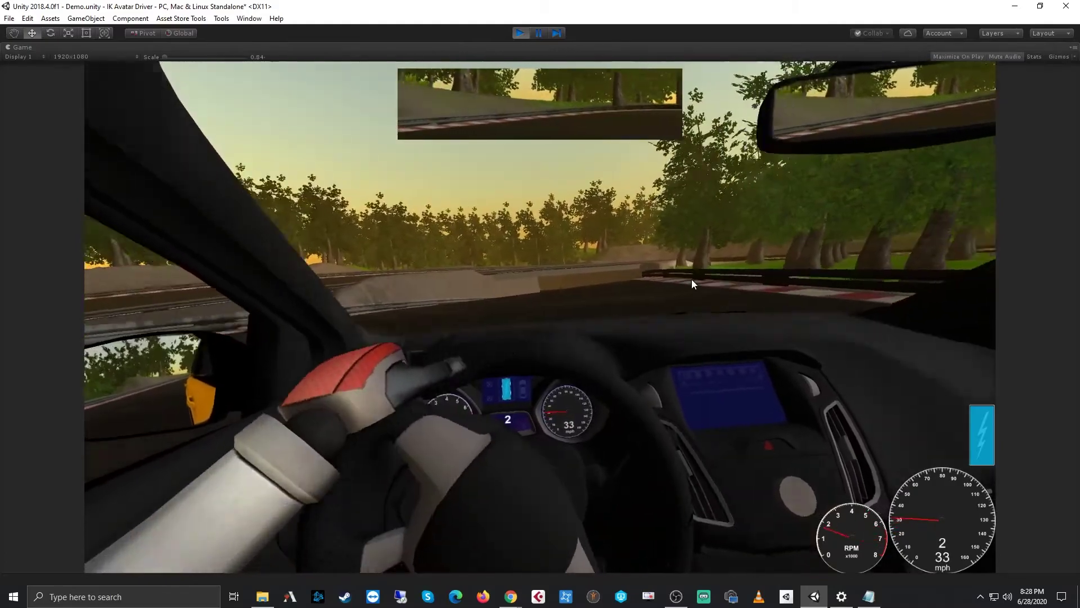
pyautogui.press('Right')
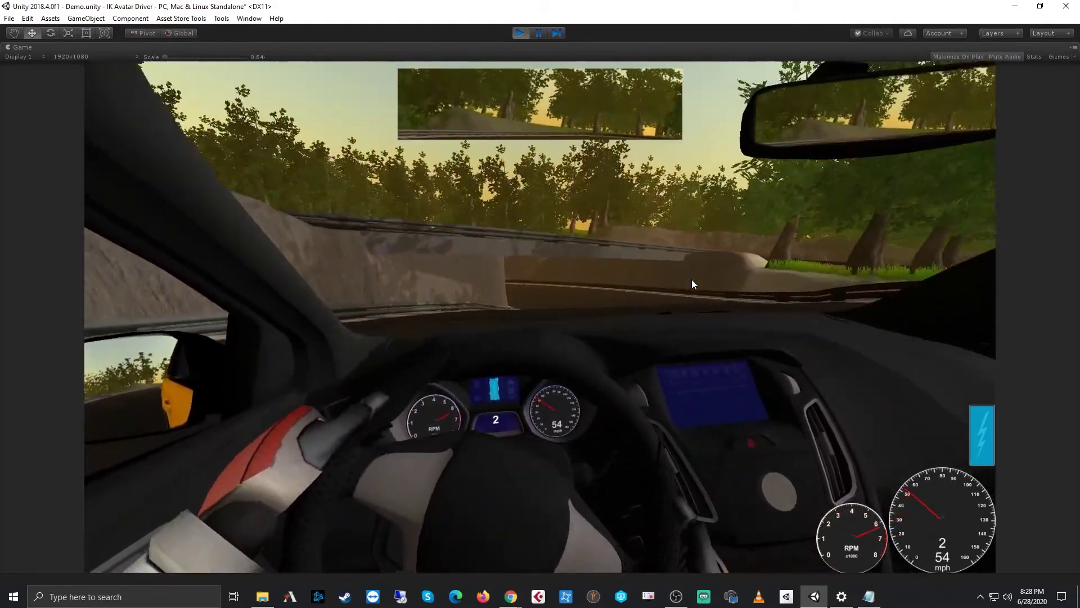
pyautogui.press('Left')
pyautogui.press('Down')
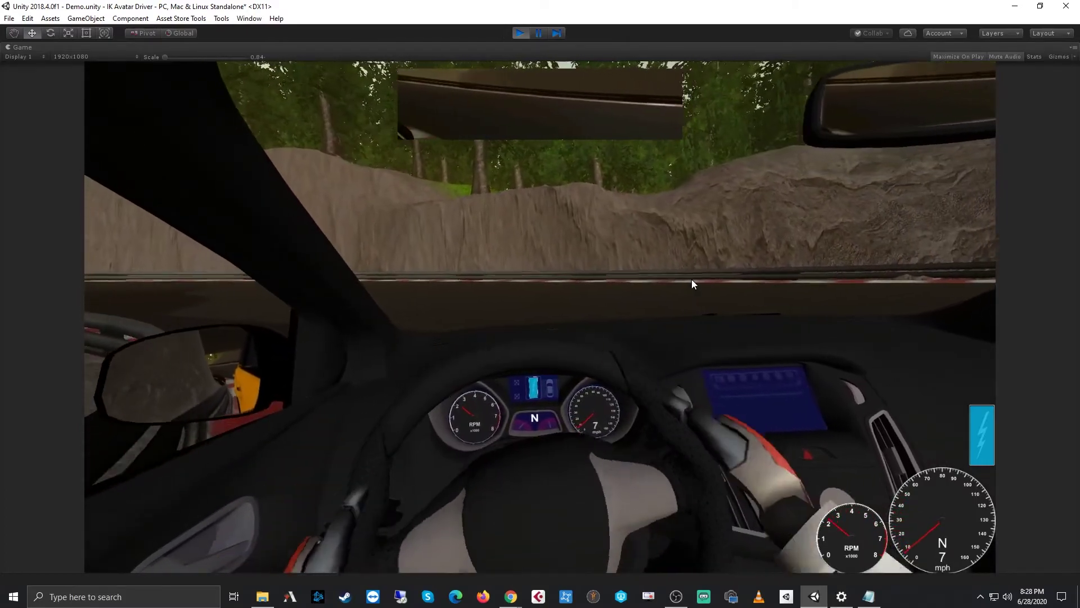
pyautogui.press('Left')
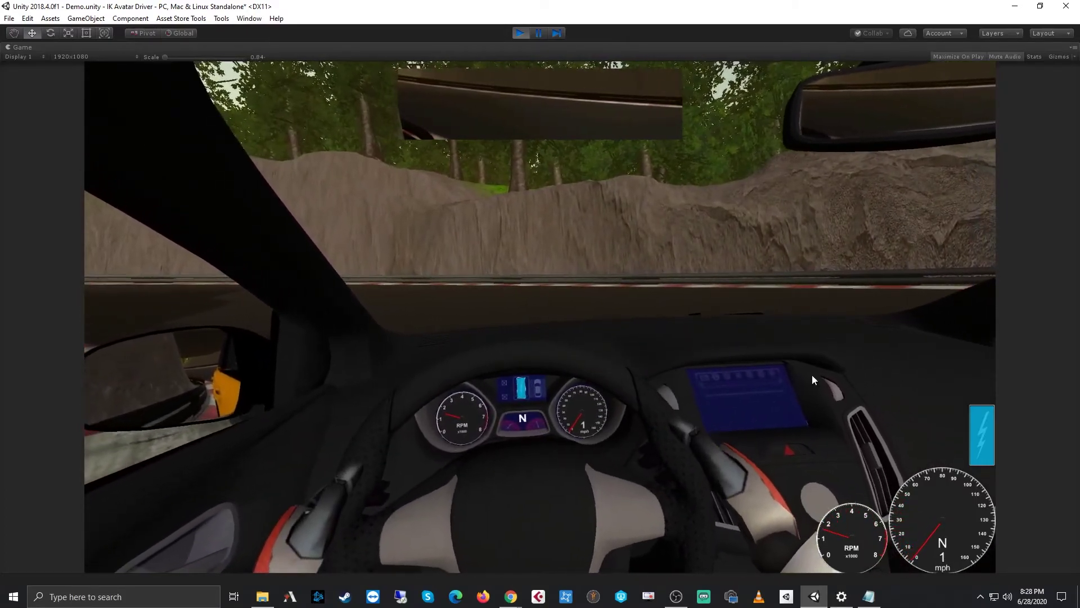
pyautogui.press('c')
pyautogui.click(523, 33)
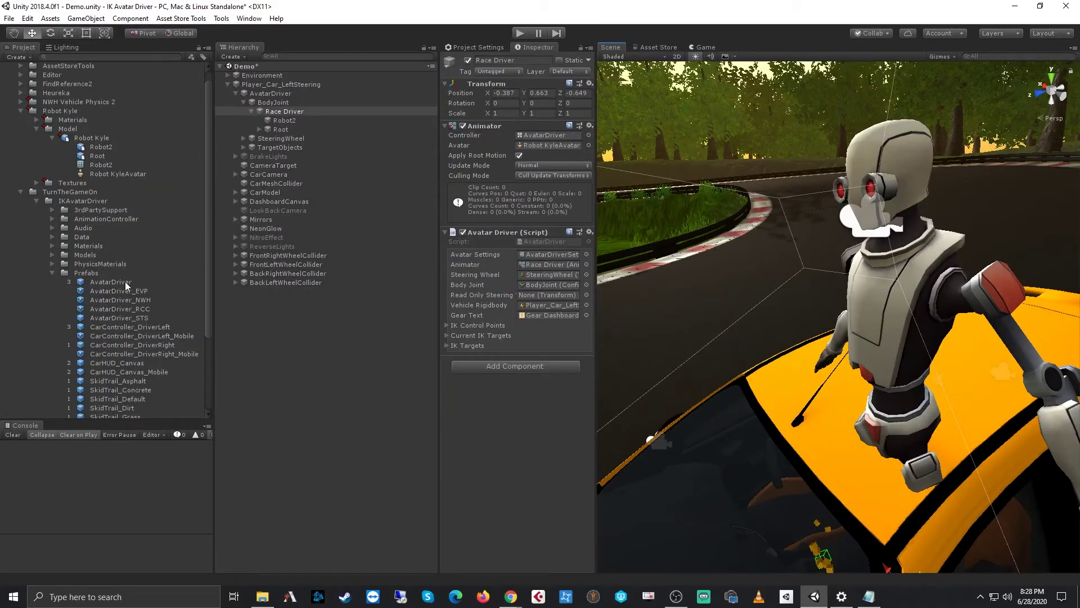
# Step: Examine the AvatarDriver prefab and its EVP, NWH, RCC and STS versions, and the car's AvatarDriver hierarchy in the scene
pyautogui.click(125, 282)
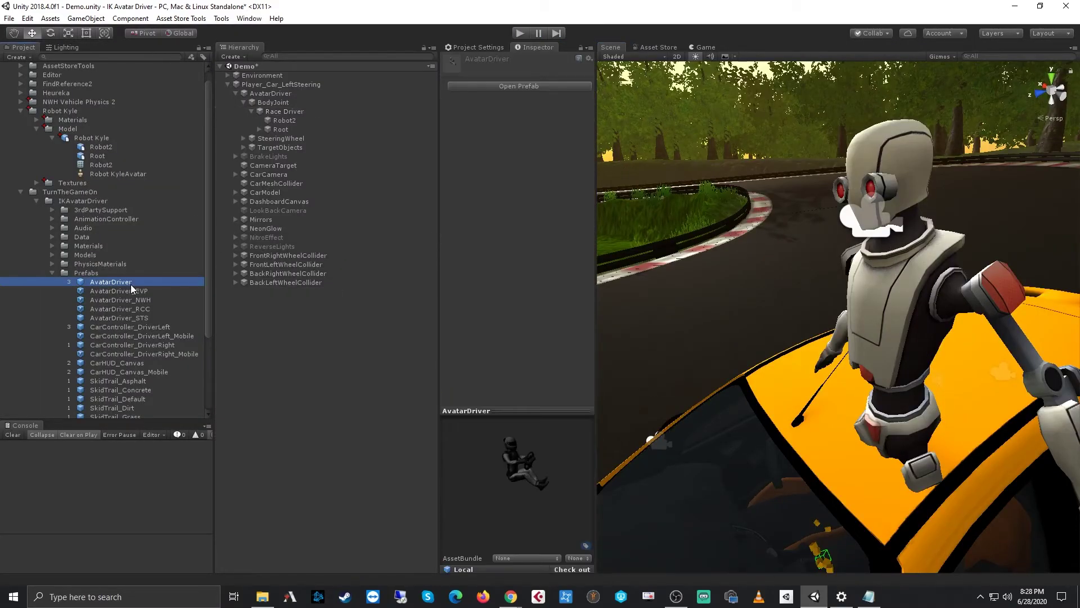
pyautogui.click(140, 291)
pyautogui.click(144, 301)
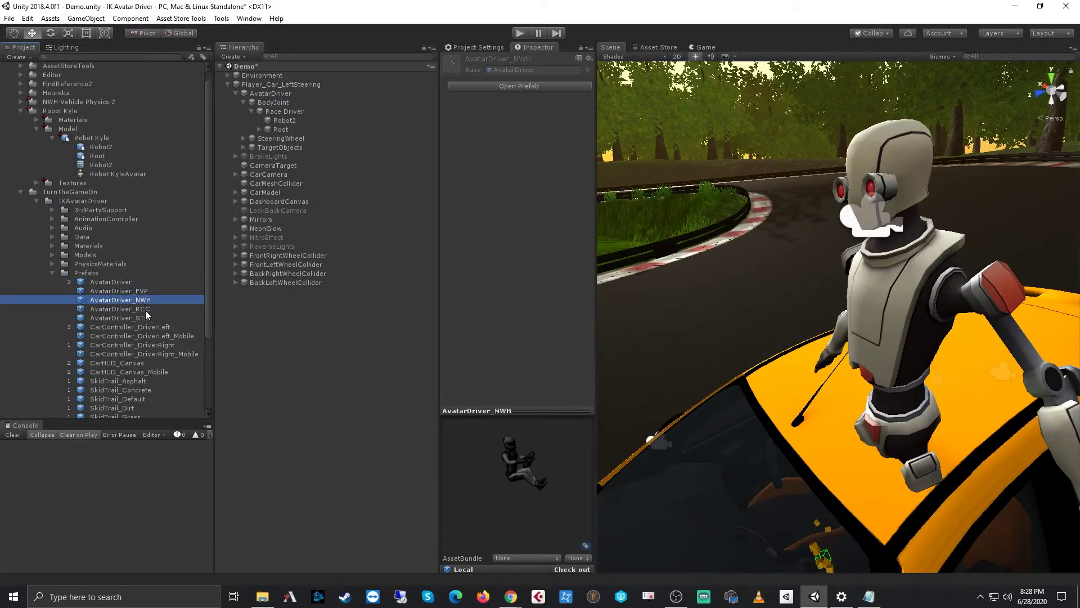
pyautogui.click(143, 310)
pyautogui.click(142, 319)
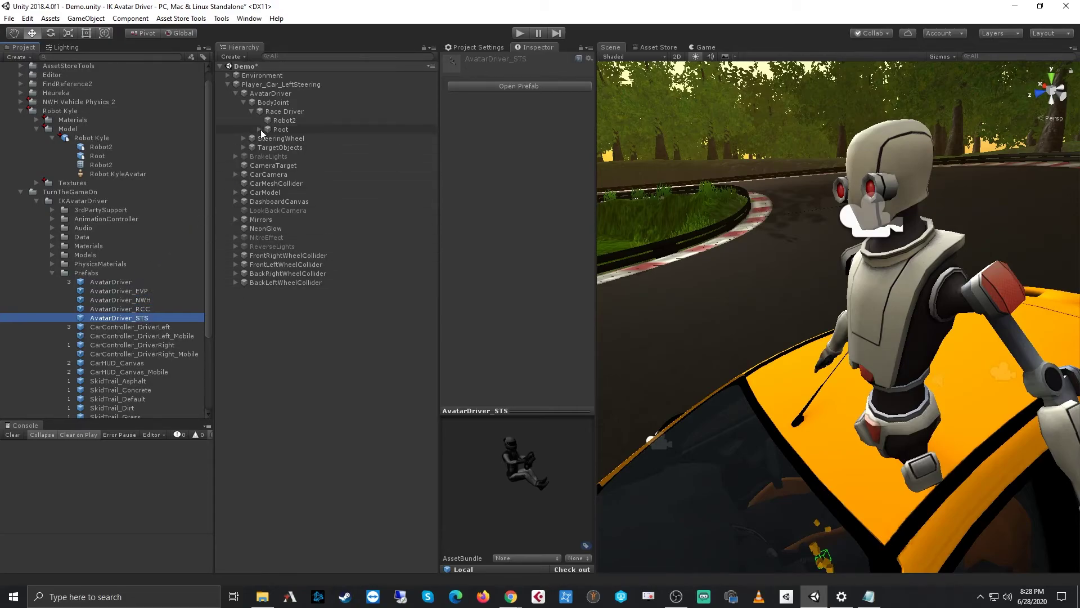
pyautogui.click(276, 94)
pyautogui.click(236, 94)
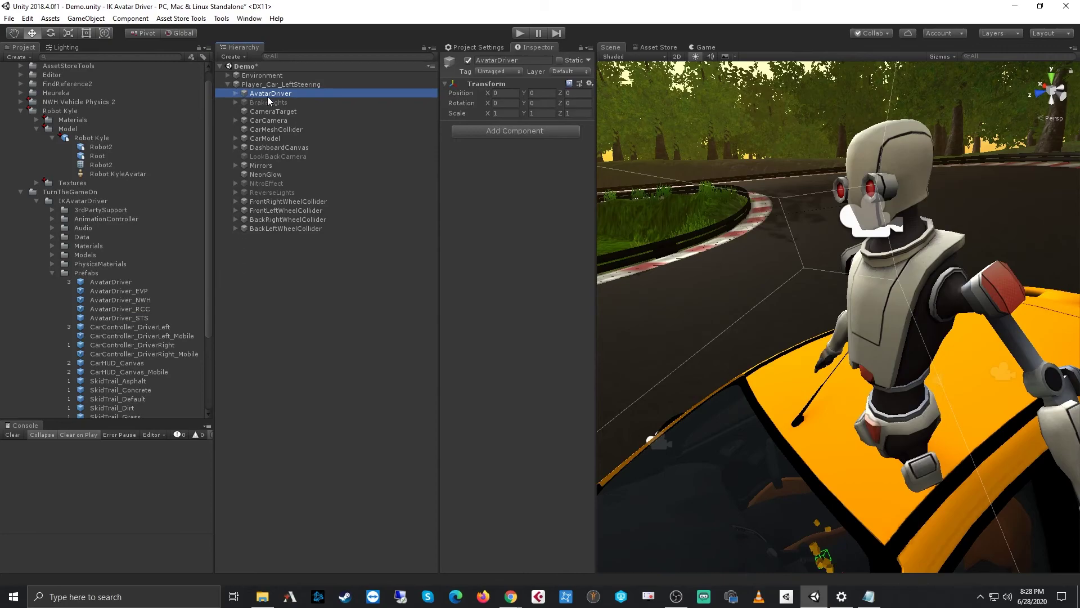
pyautogui.click(235, 94)
pyautogui.click(244, 103)
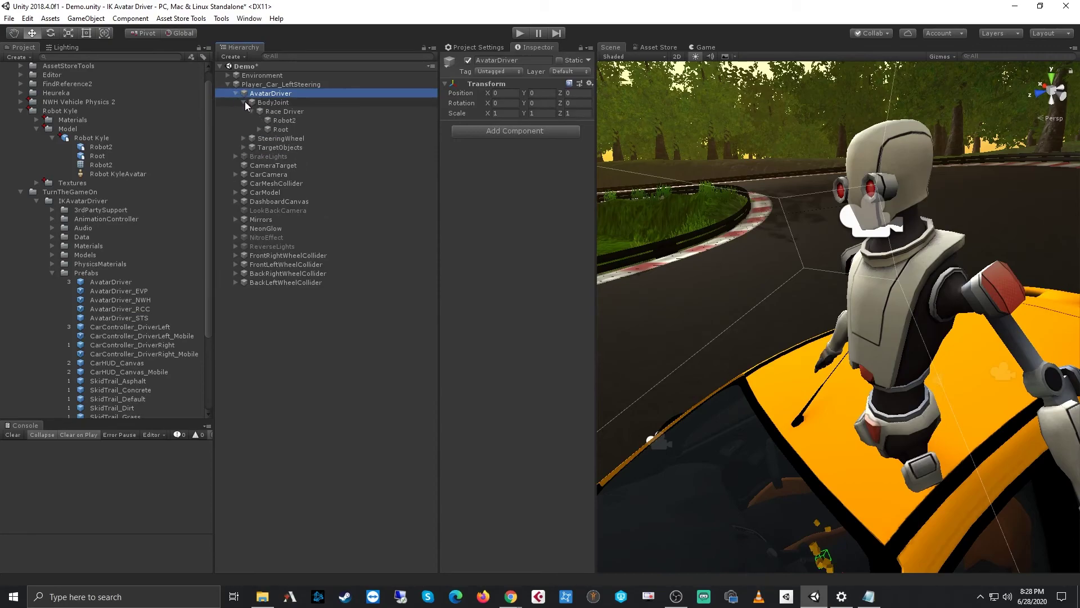